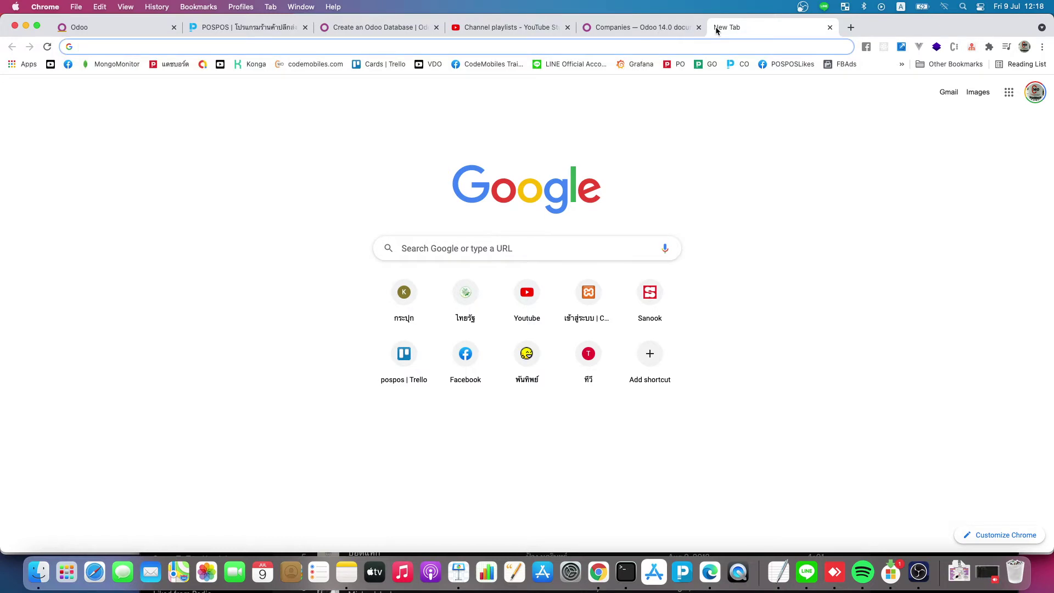
- Open YouTube and search for "pospos odoo"
text(you)
key(Return)
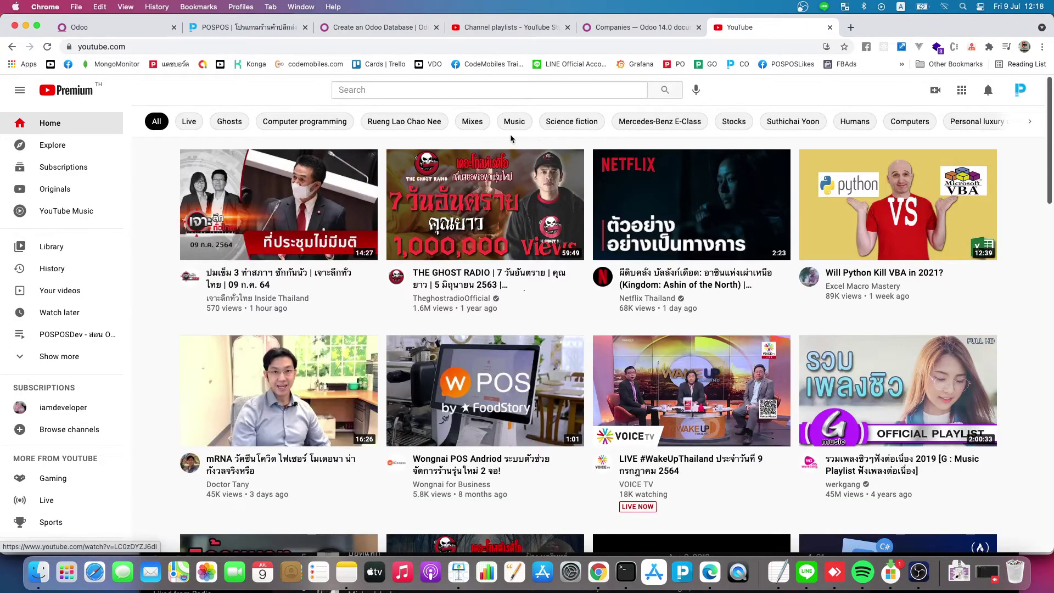
click(554, 92)
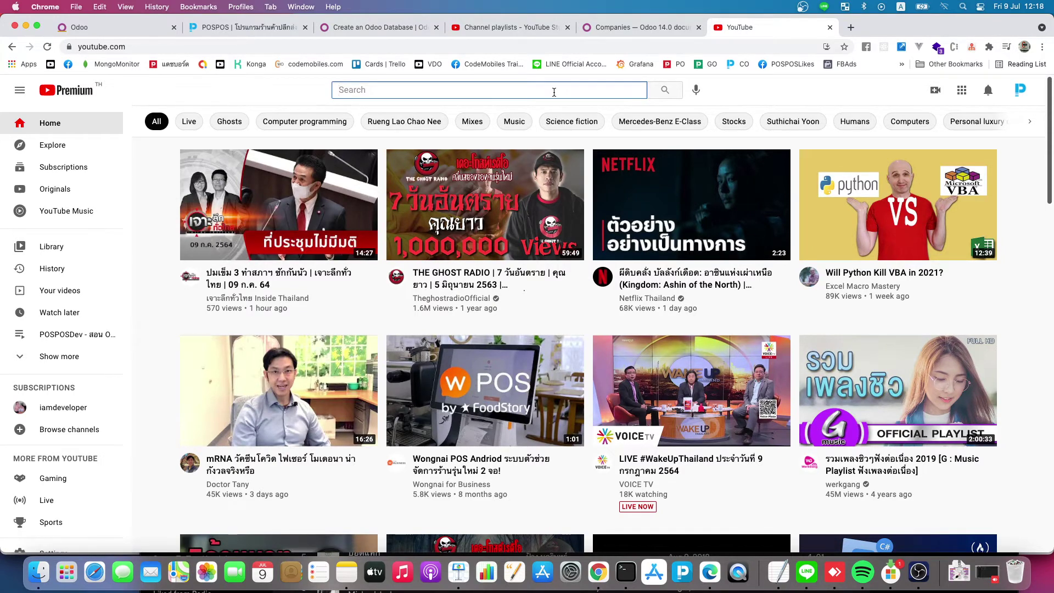
text(pospo)
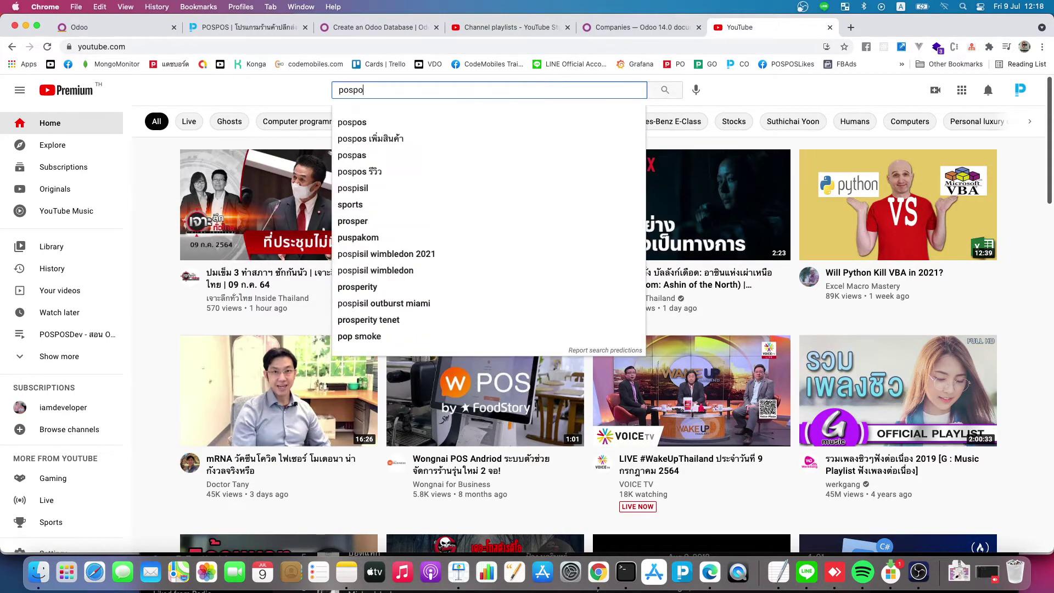
text(s odoo)
key(Return)
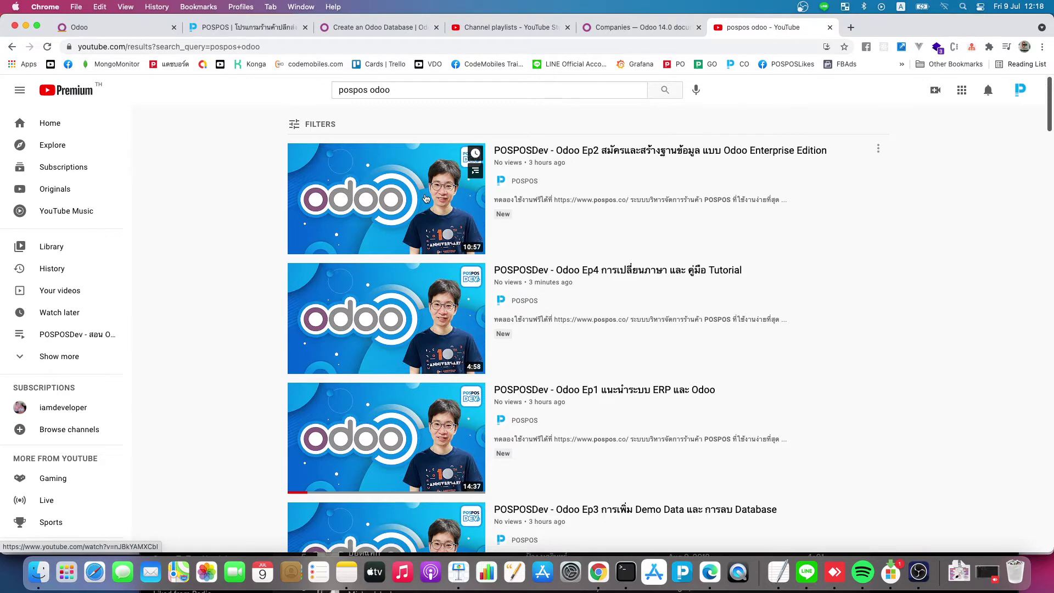
- Open the POSPOSDev Odoo Ep1 video, view the linked cards from POSPOS, and close the video's browser tab
scroll(426, 199, down, 3)
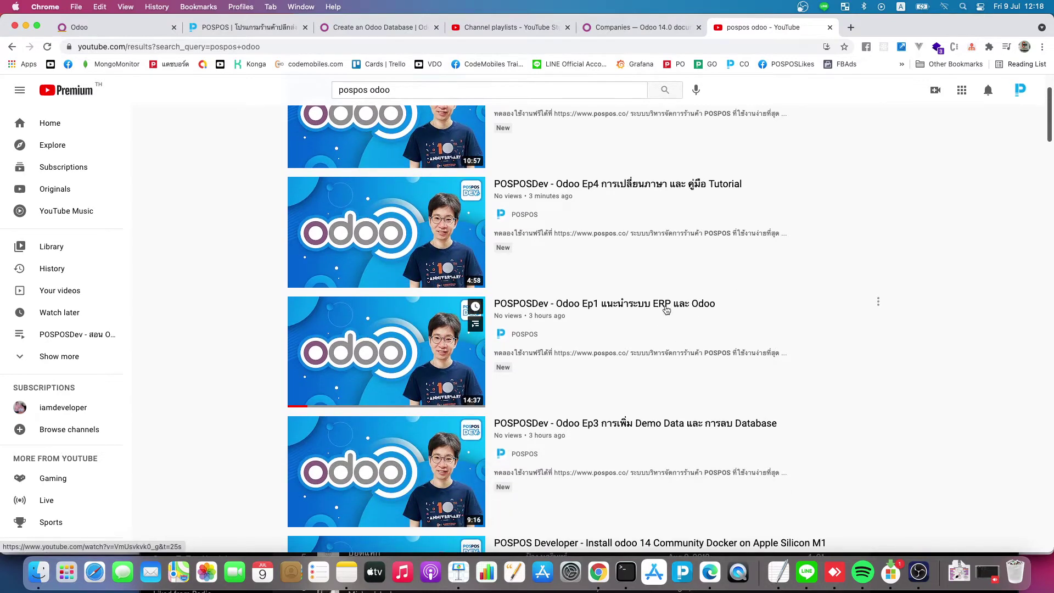
click(439, 328)
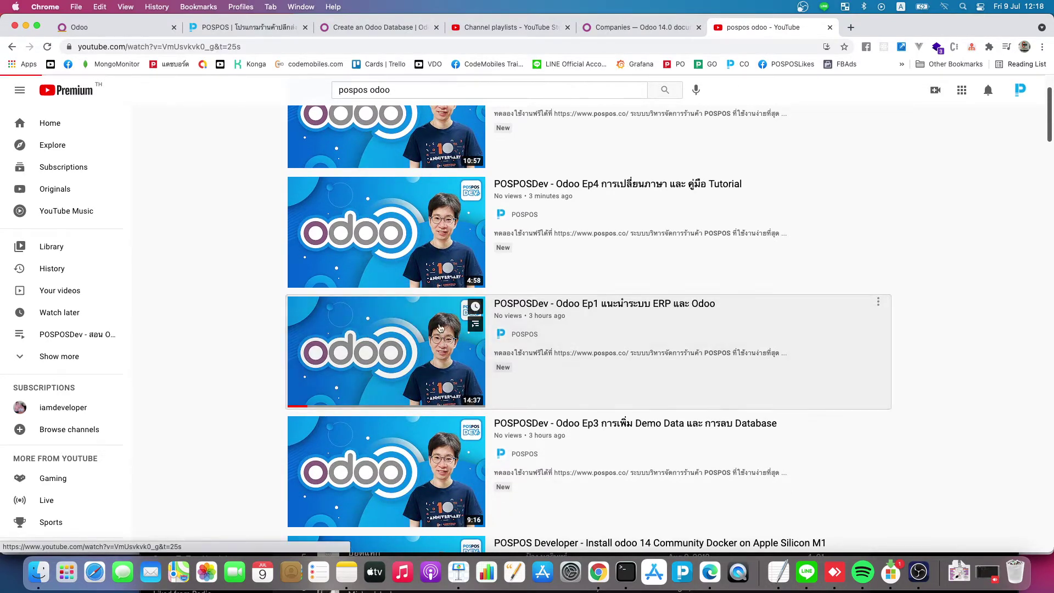
click(615, 181)
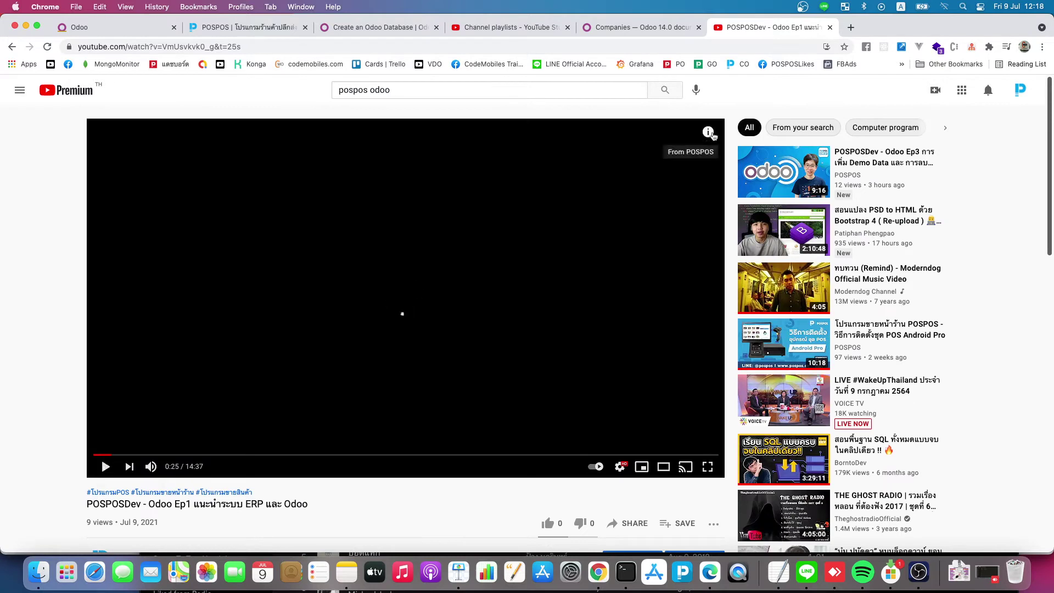
click(709, 132)
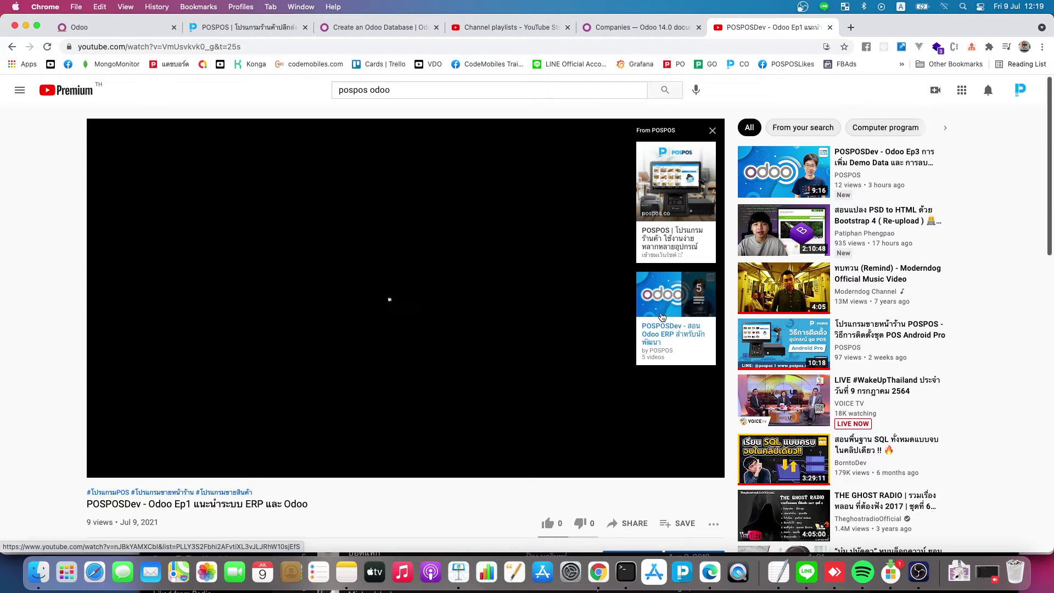
click(830, 27)
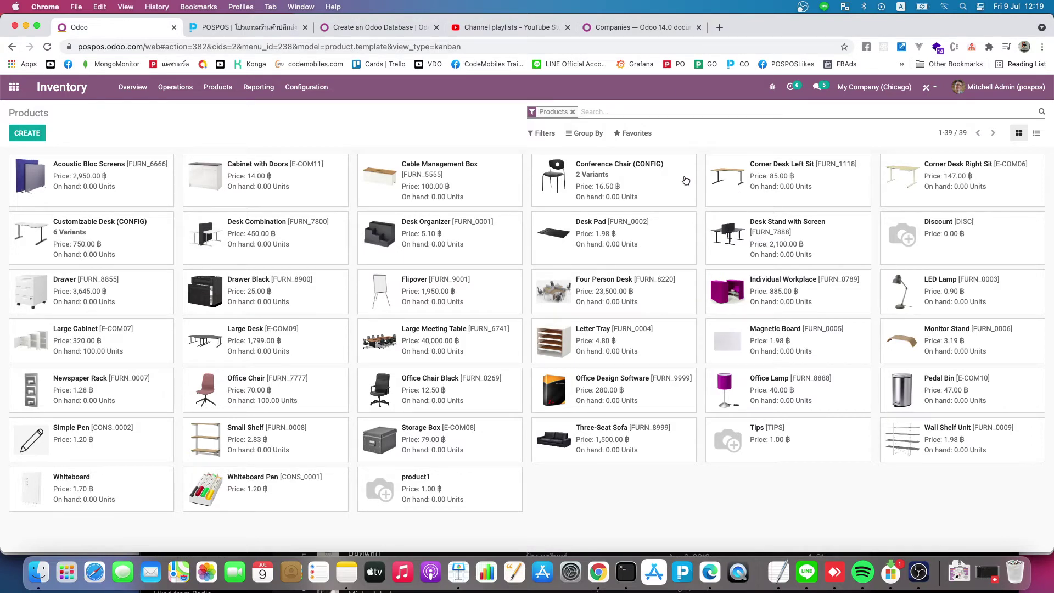
- Go to odoo.com, open the account's list of databases, and connect to the pospos database
click(124, 46)
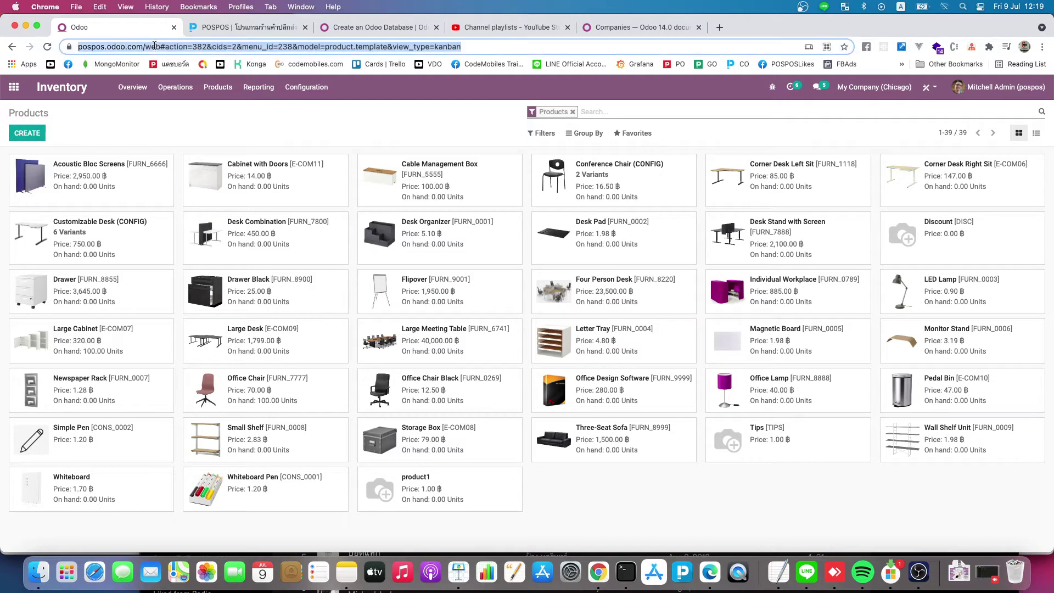
click(139, 46)
triple_click(142, 47)
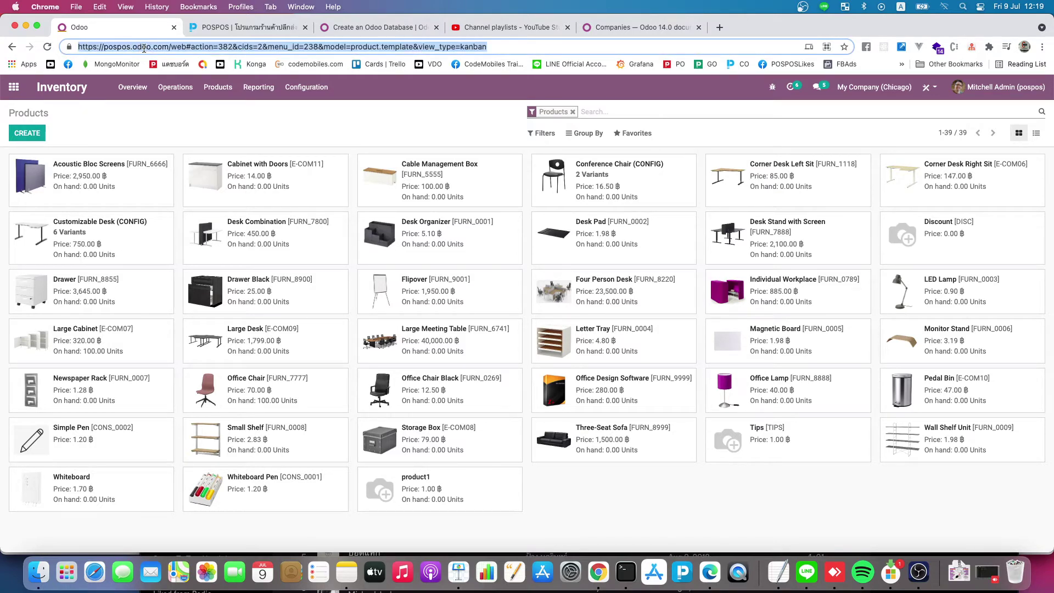
text(odoo)
key(Return)
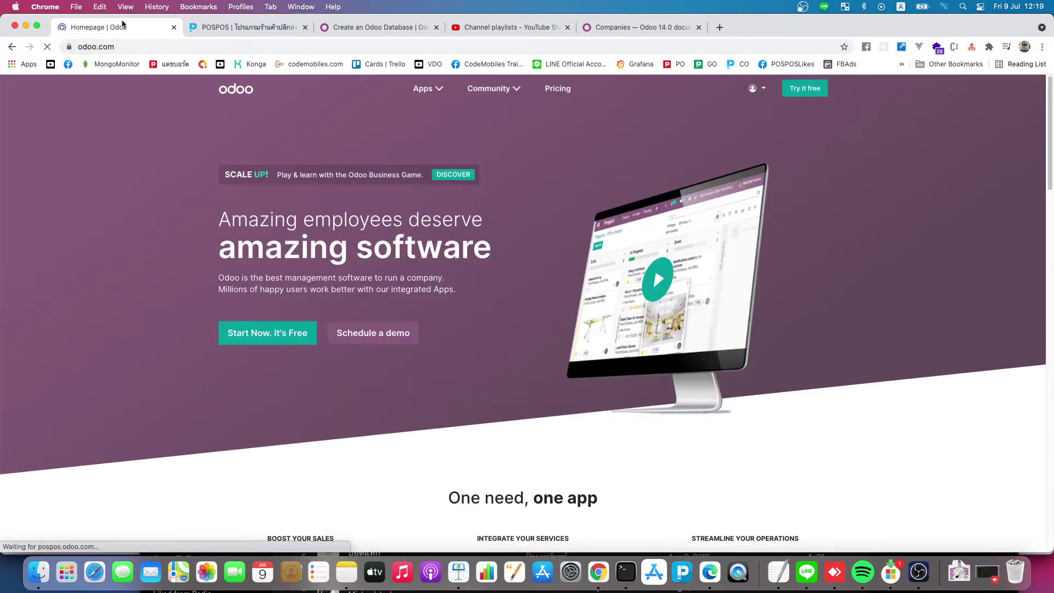
click(756, 88)
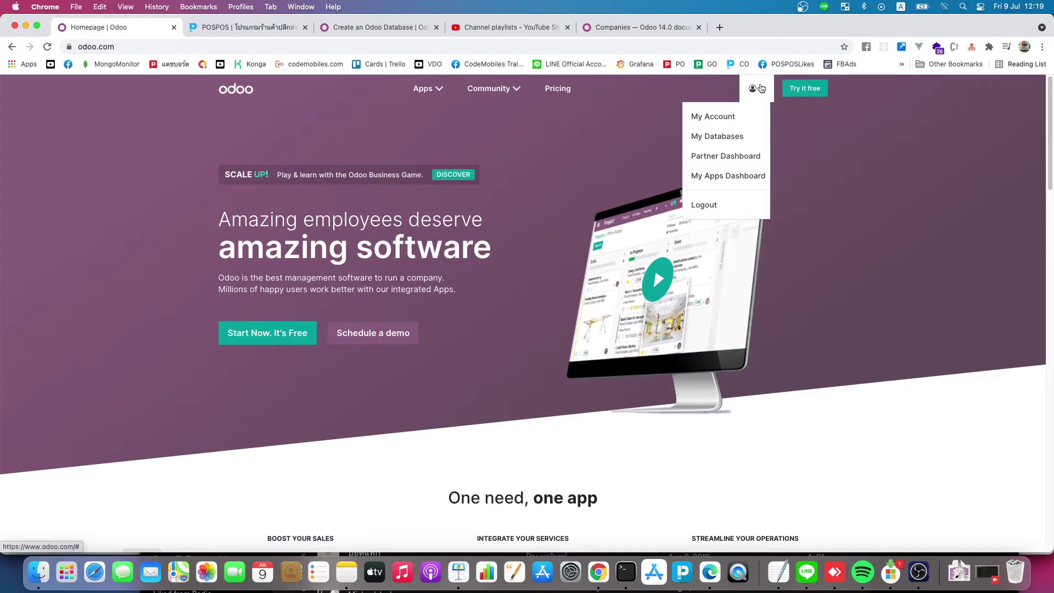
click(718, 137)
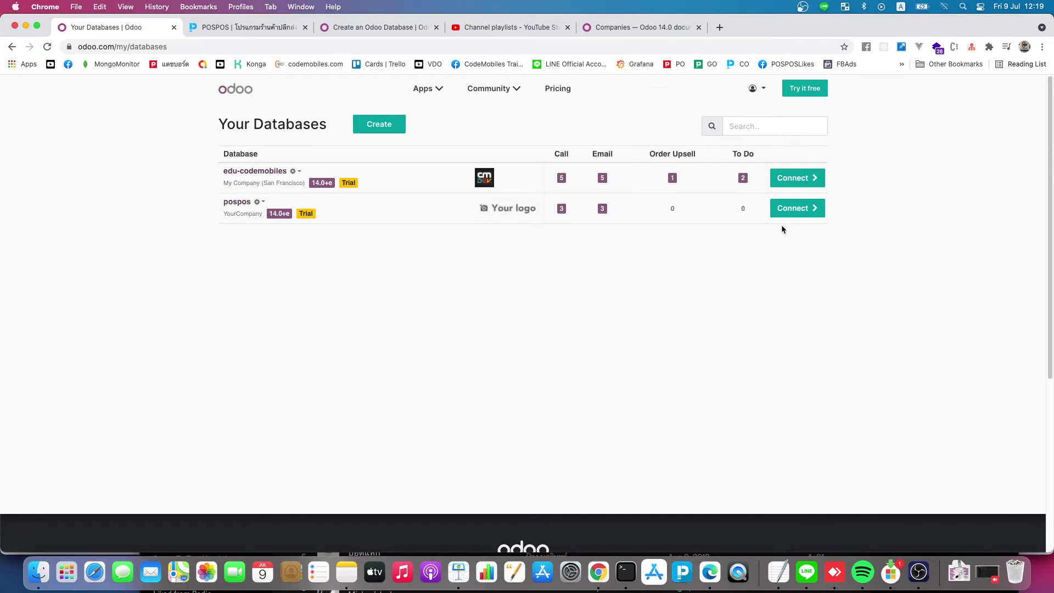
click(800, 211)
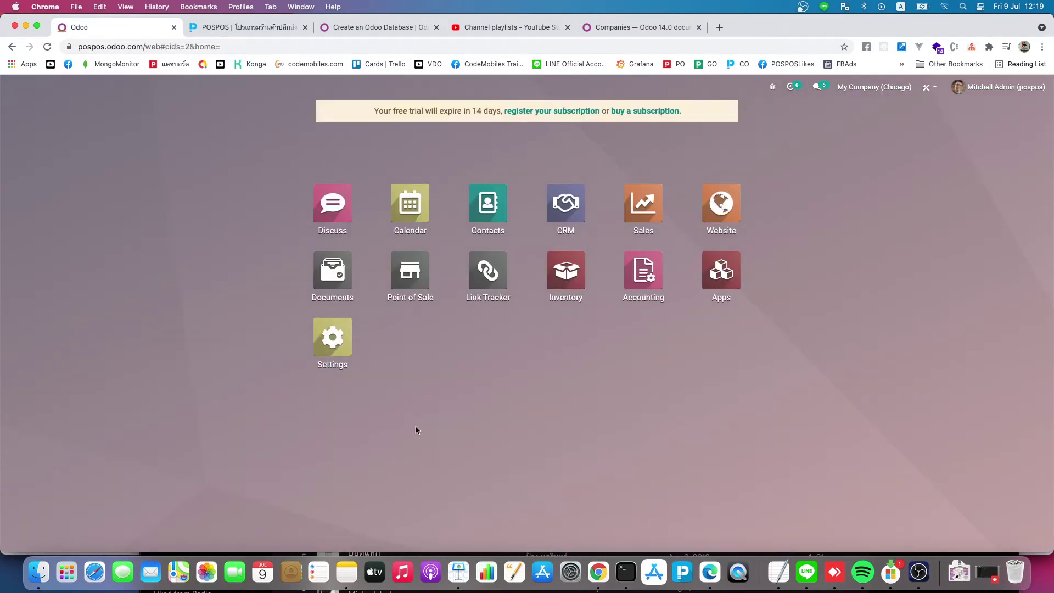
- Open the Companies list in the Odoo settings
click(327, 337)
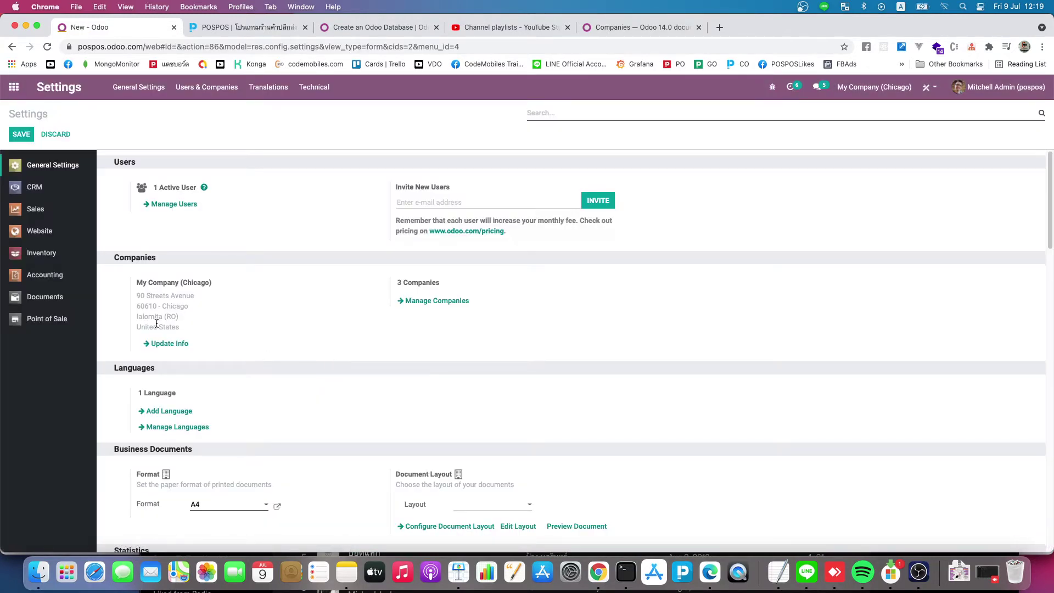
click(201, 90)
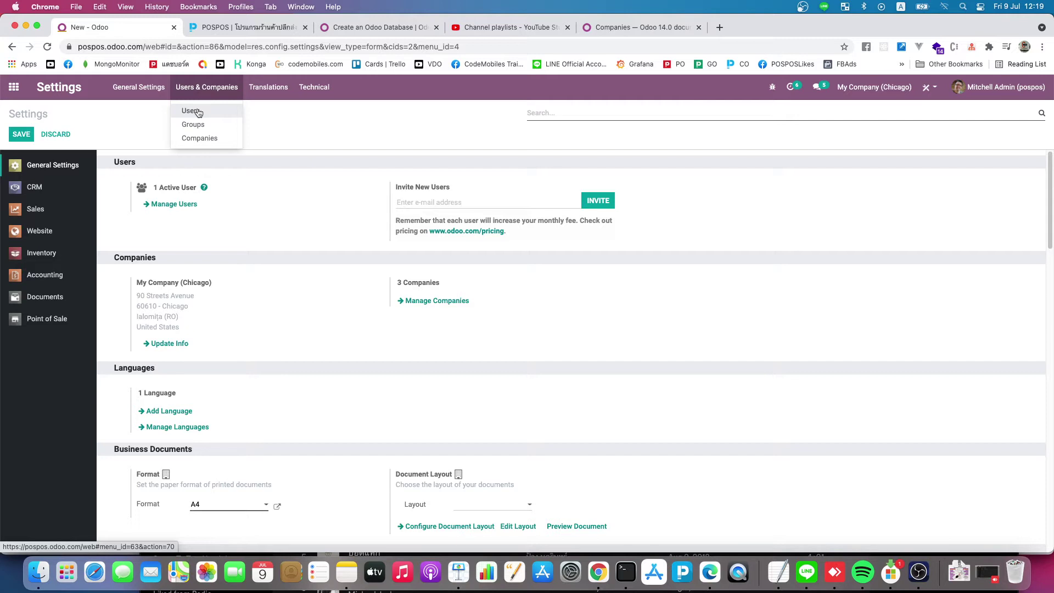
click(206, 138)
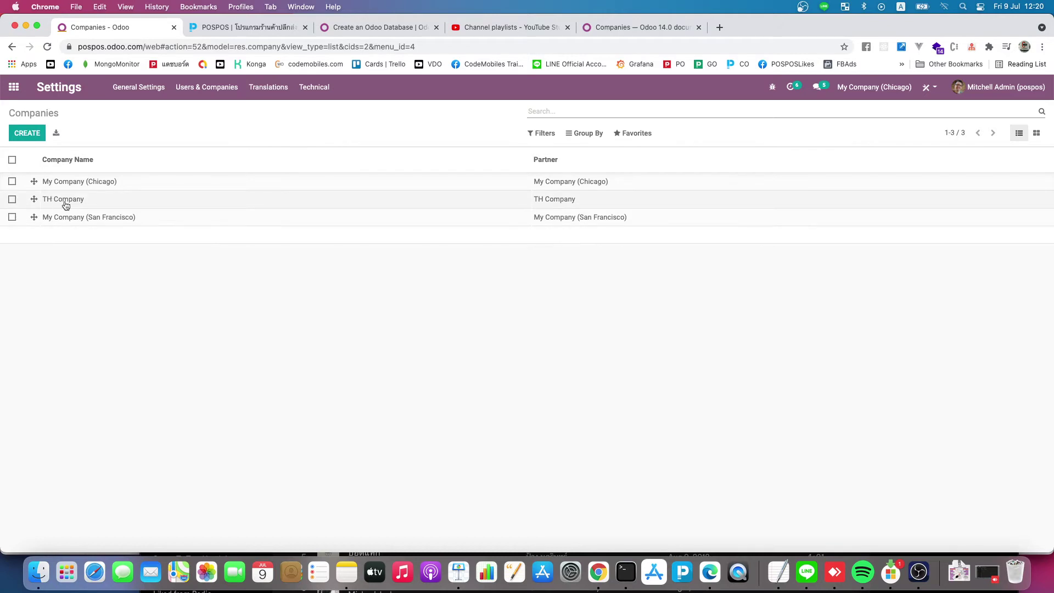
click(30, 134)
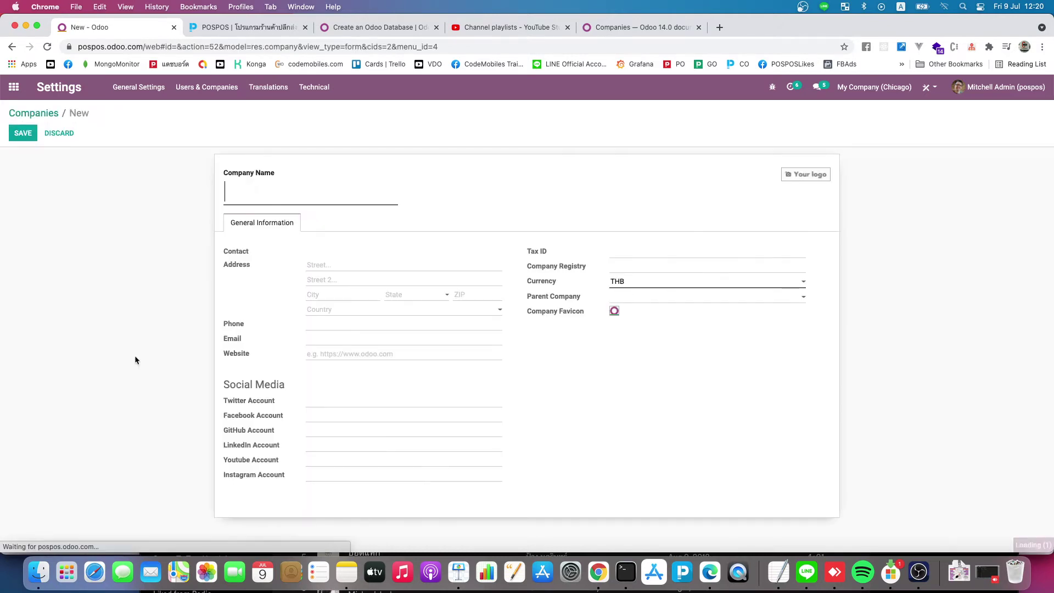
text(POSPOS)
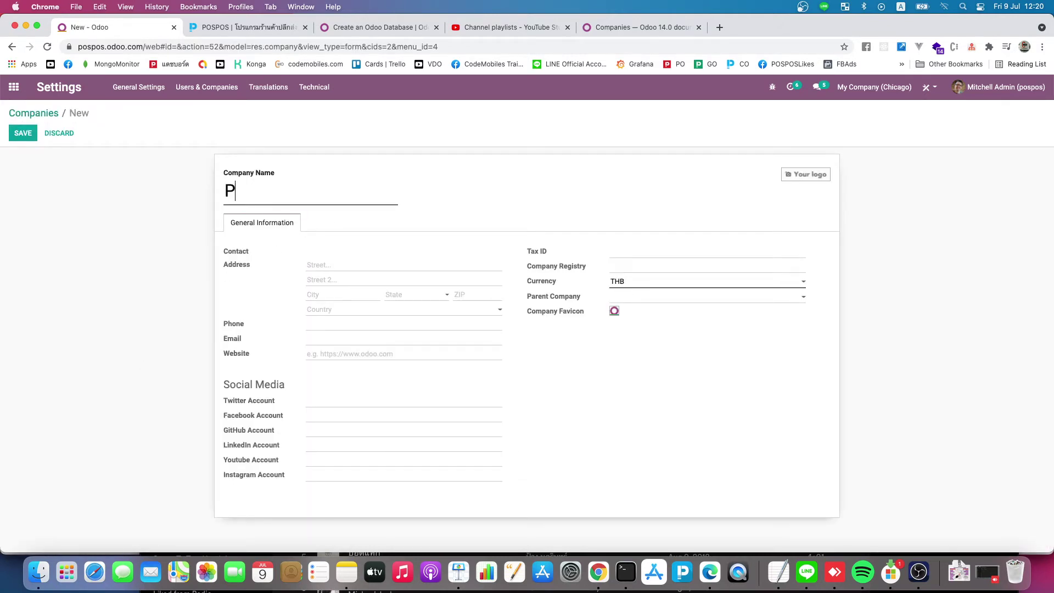
click(348, 266)
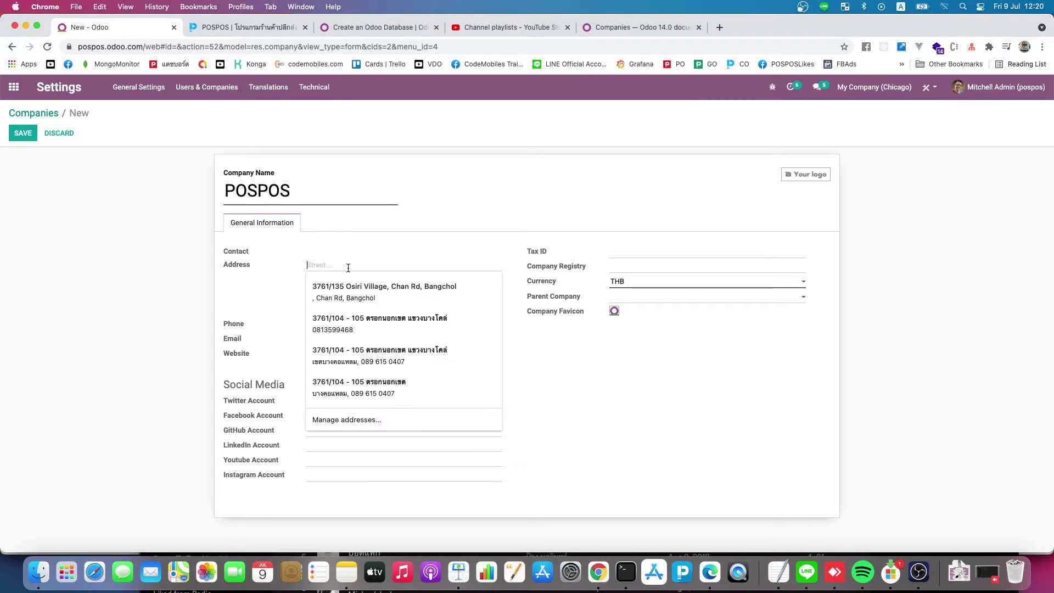
click(351, 289)
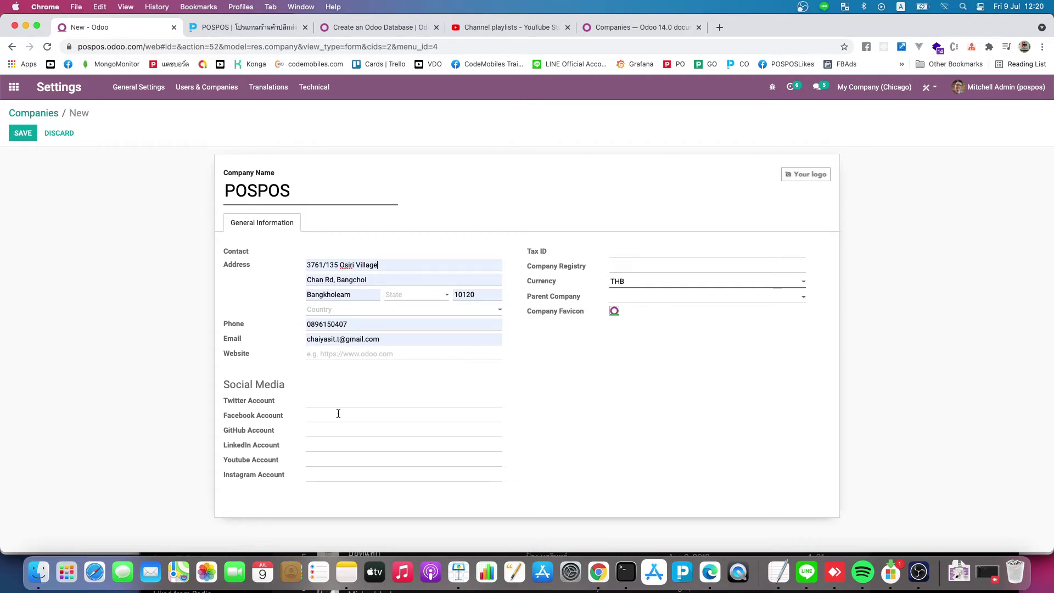
click(374, 350)
text(www.pospos.co)
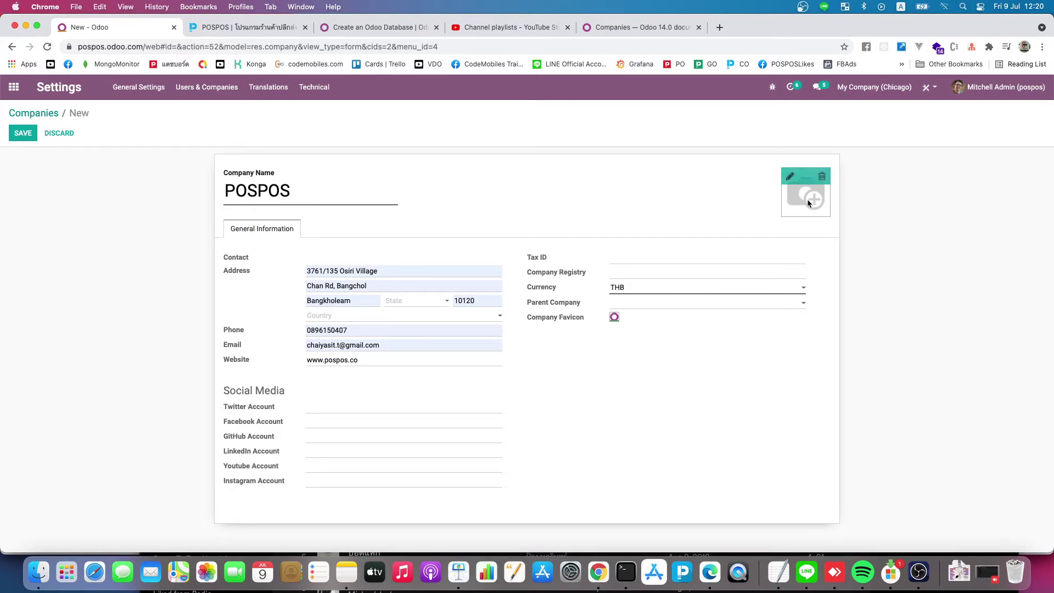
- Upload odoo_pospos.jpg from Downloads as the company logo and save the POSPOS company
click(797, 182)
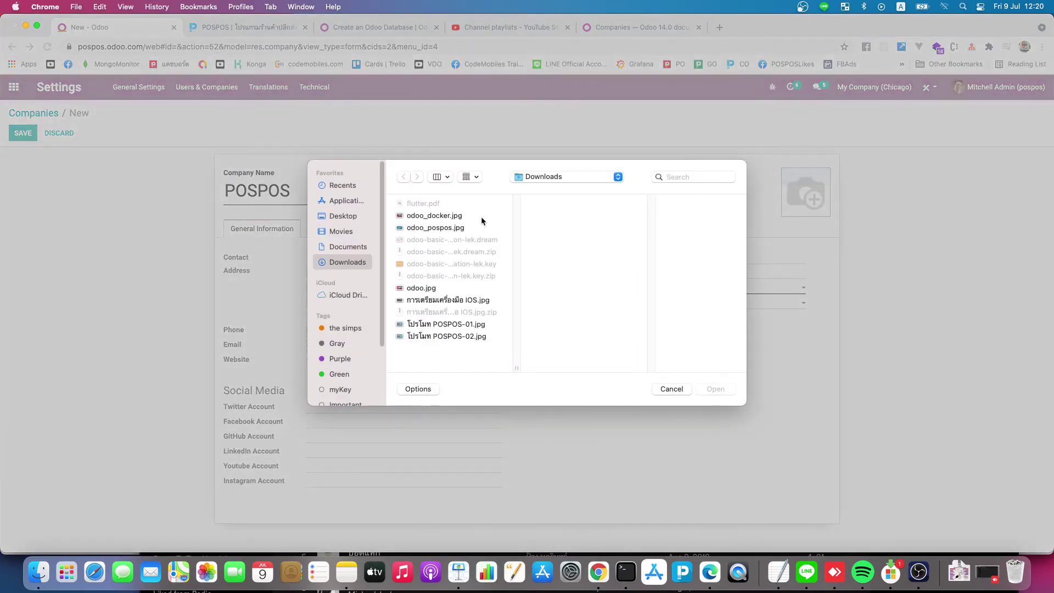
click(452, 229)
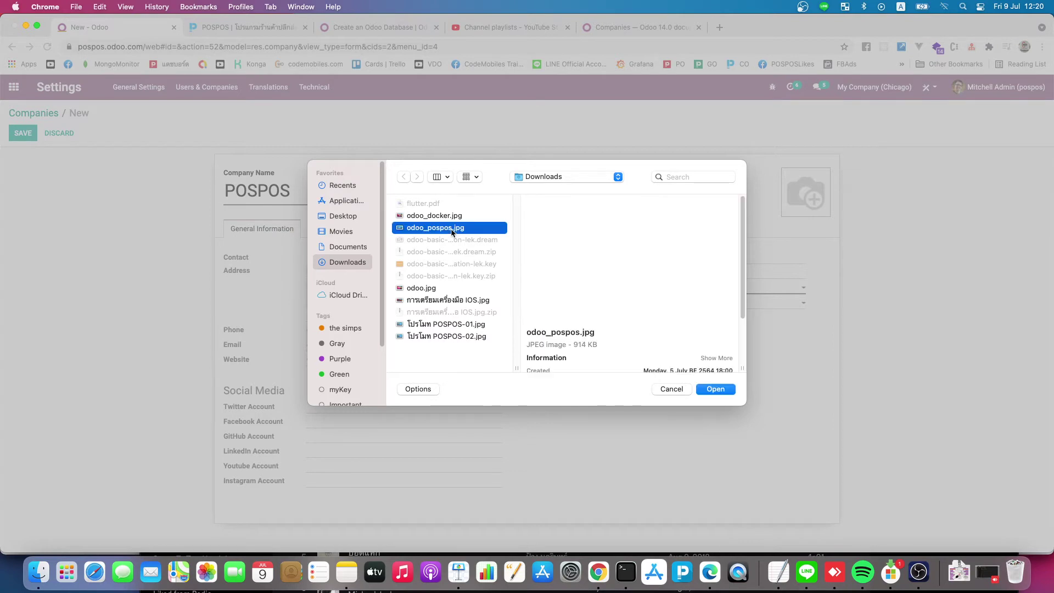
click(716, 389)
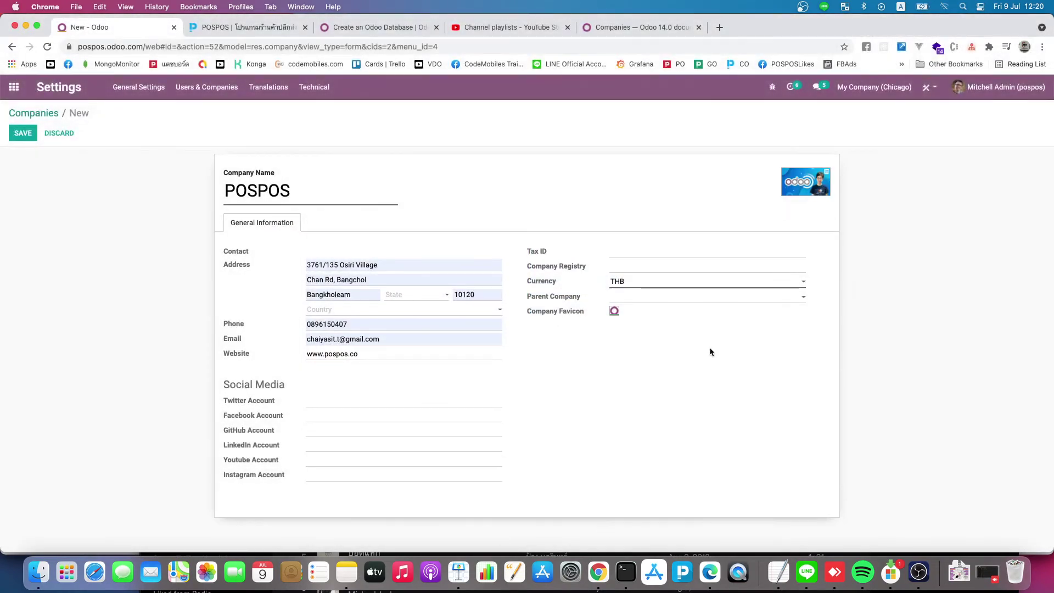
click(22, 134)
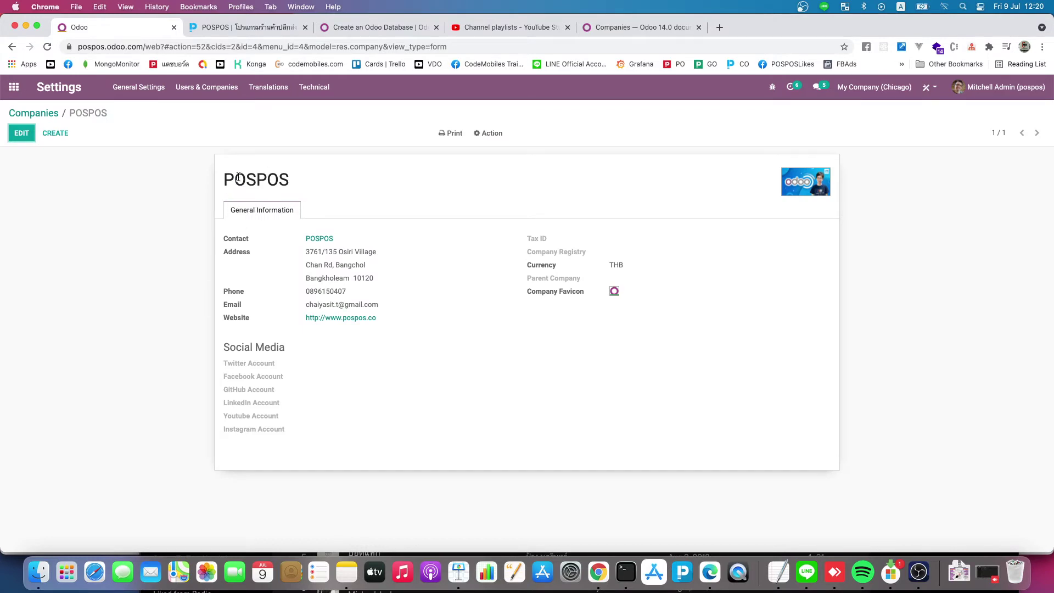
- Return to the companies list and switch the active company to POSPOS, followed by TH Company
click(39, 117)
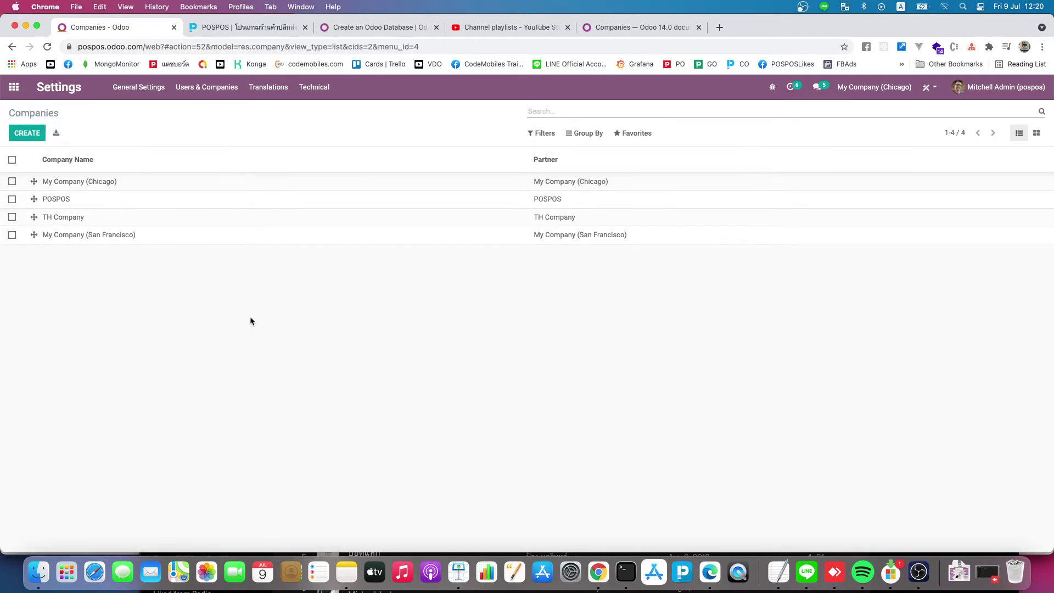
click(903, 89)
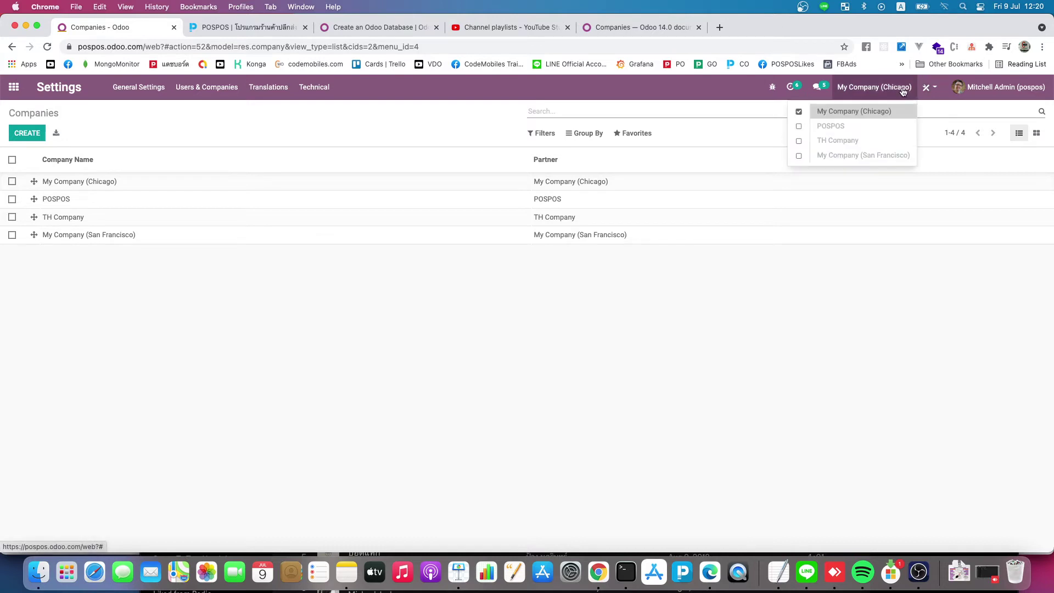
click(829, 128)
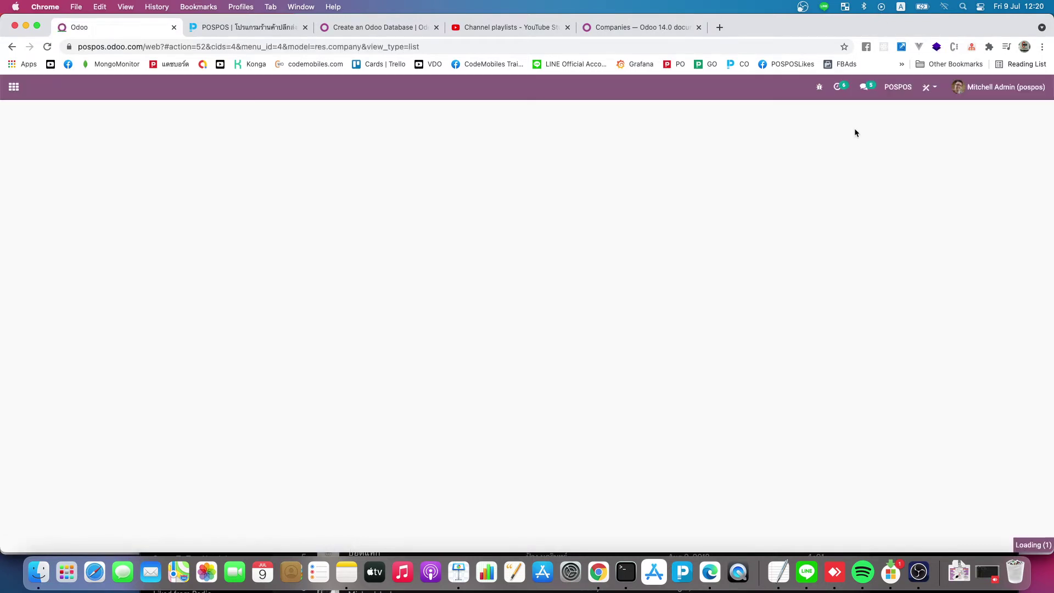
click(899, 91)
click(884, 143)
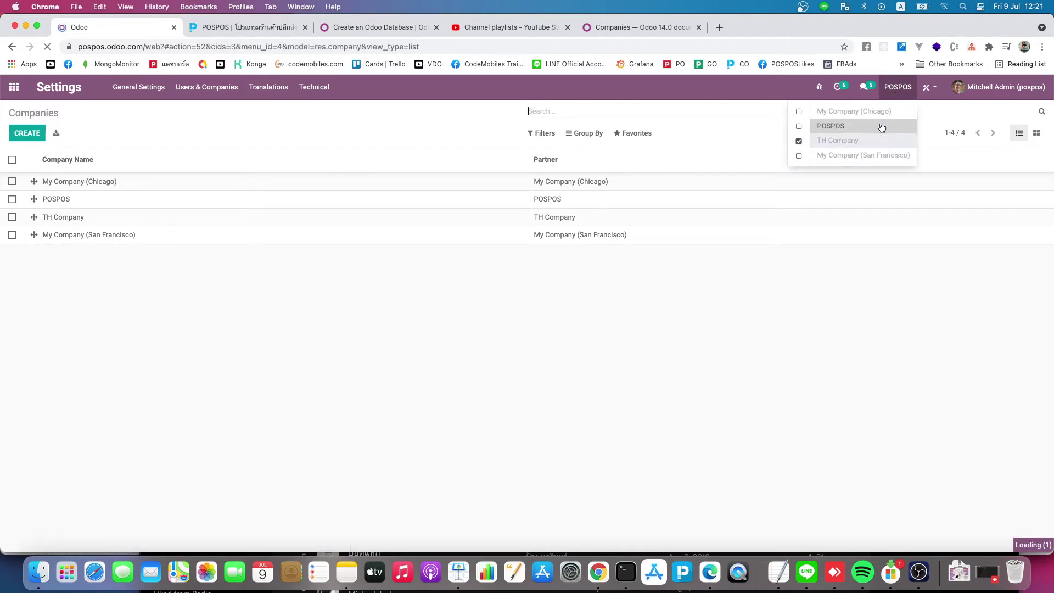
- Switch the active company to My Company (San Francisco) and go to the Odoo apps home screen
click(892, 90)
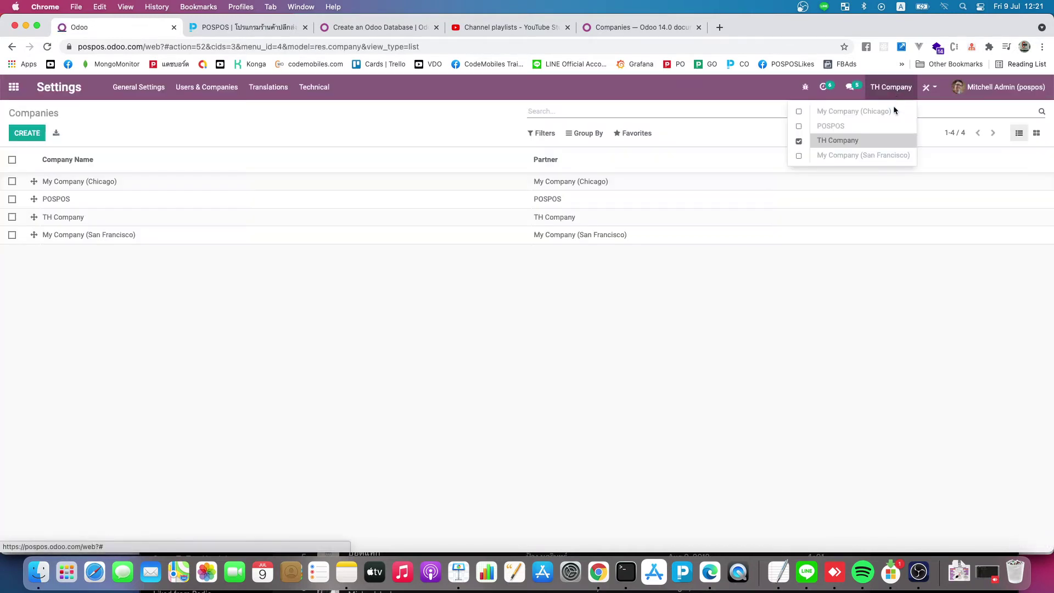
click(864, 157)
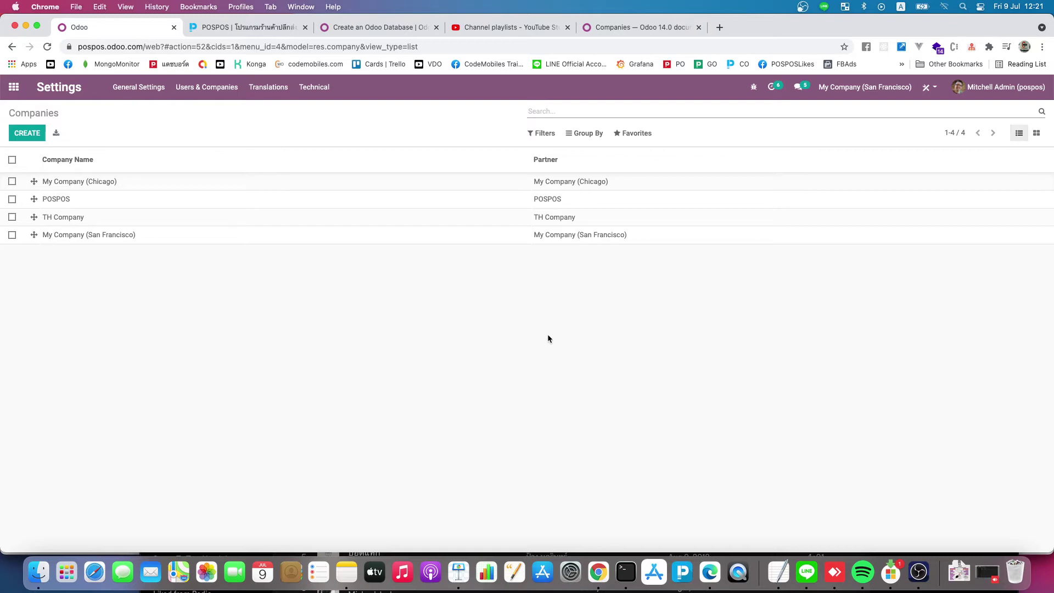
click(213, 89)
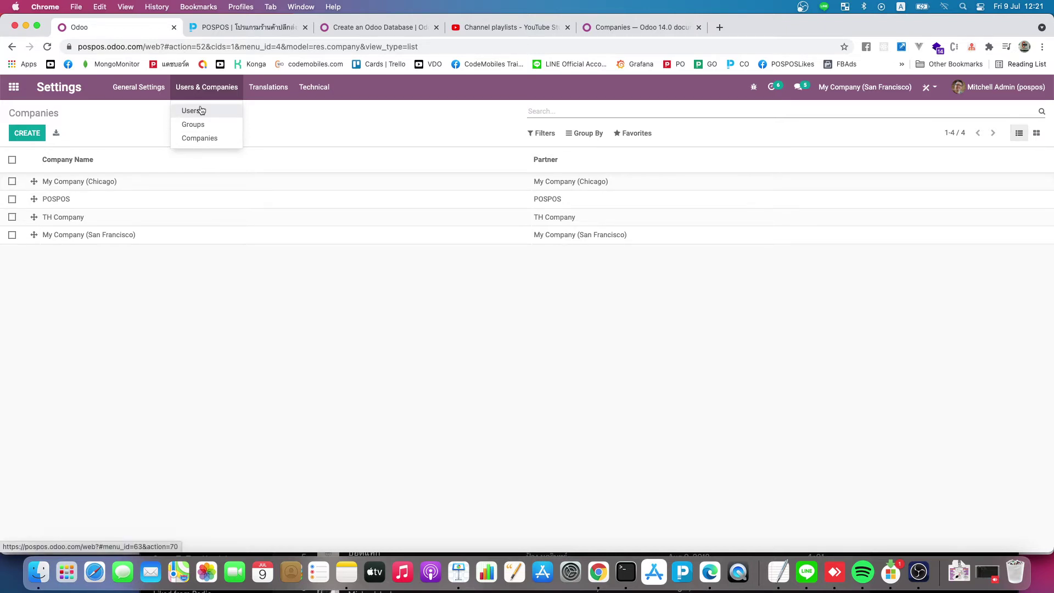
click(14, 87)
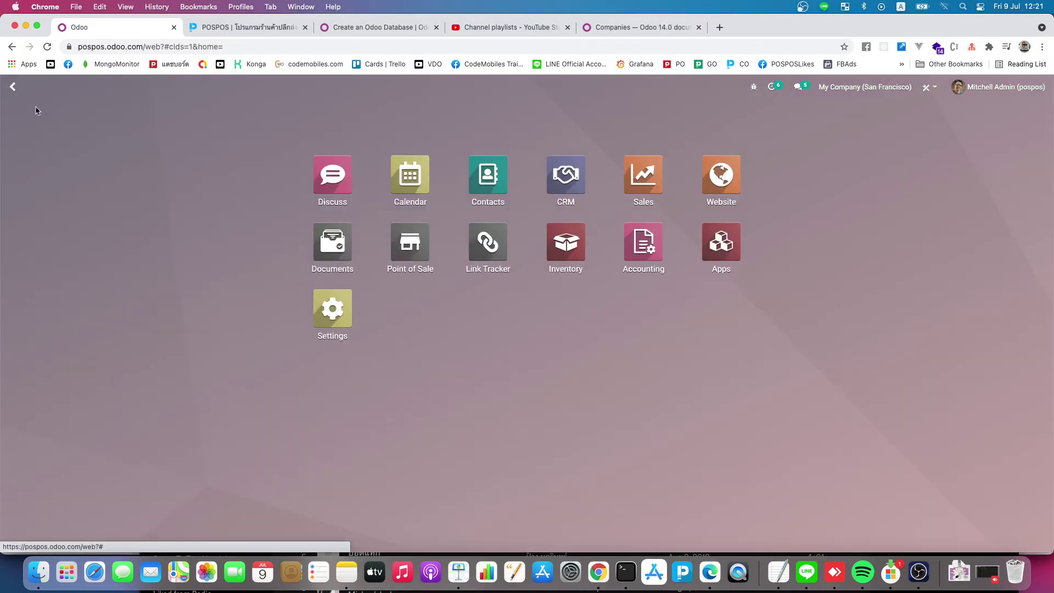
- Open the product list in Inventory and switch the active company from My Company (San Francisco) to POSPOS
click(599, 258)
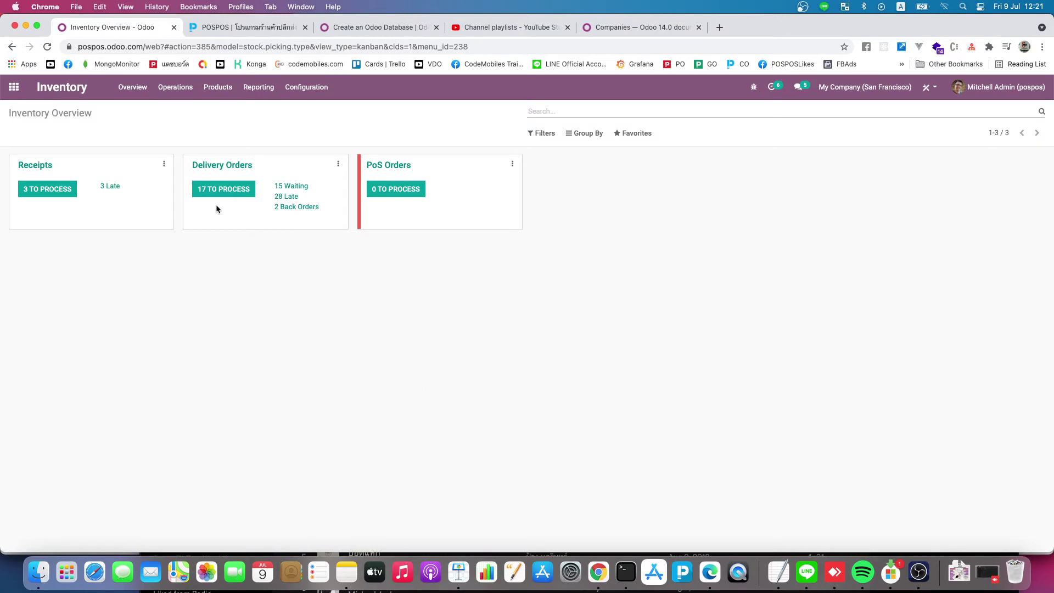
click(217, 88)
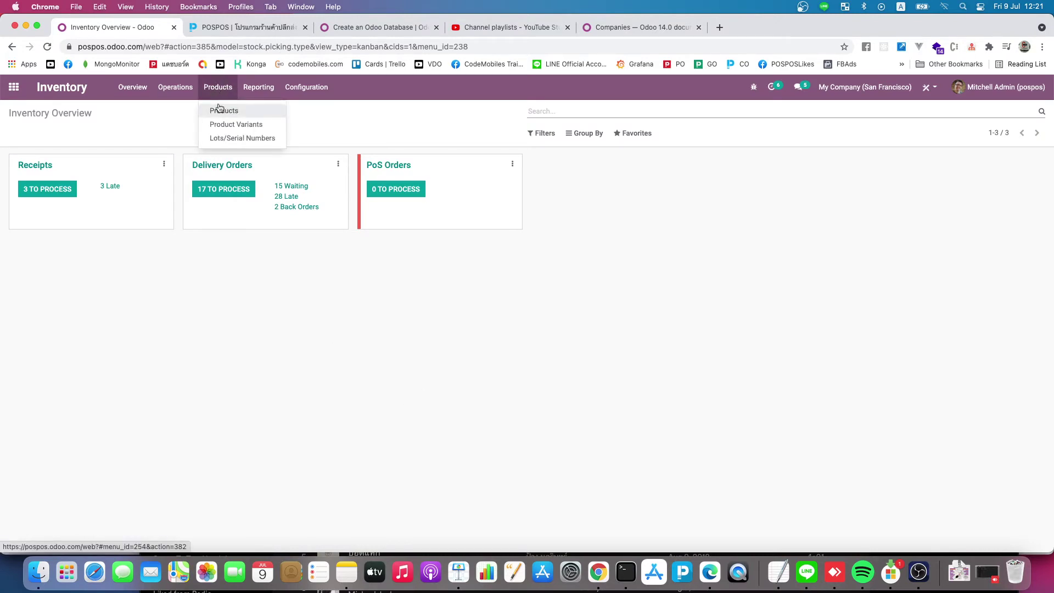
click(222, 110)
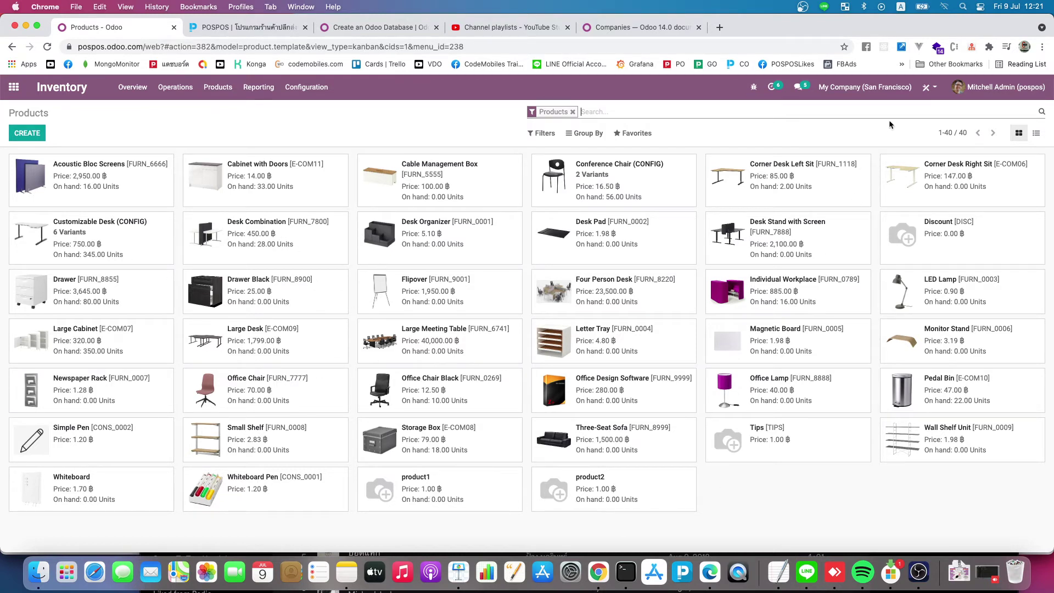
click(892, 89)
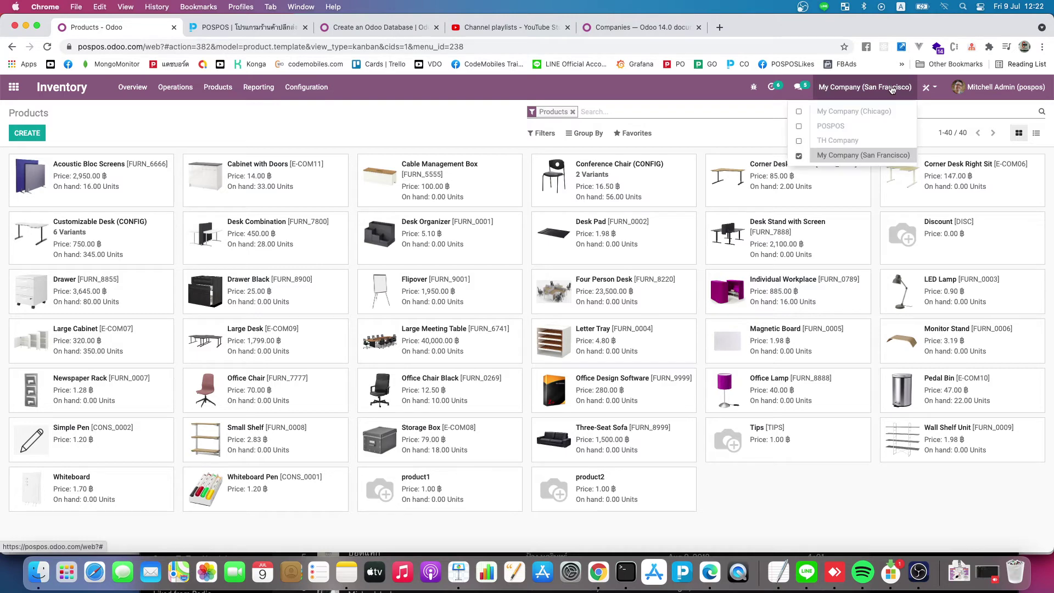
click(822, 128)
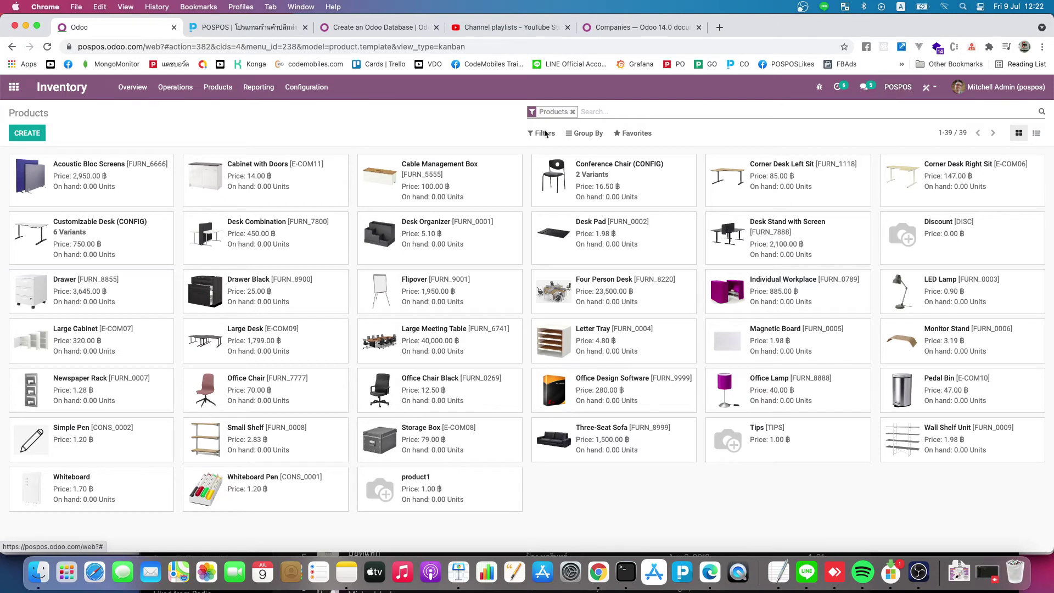
- Start a new product named only-pospos-product
click(27, 133)
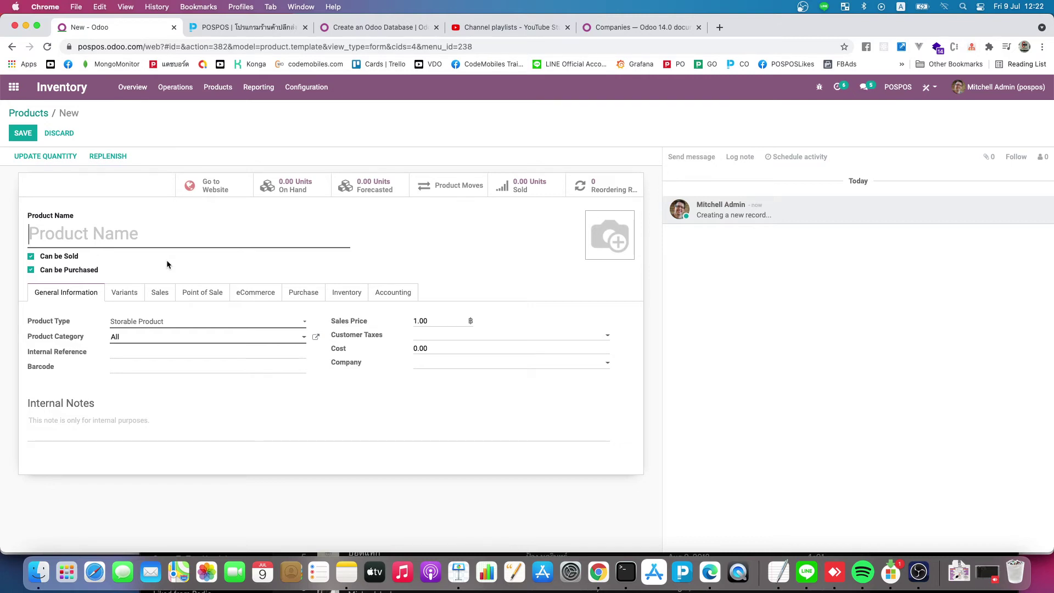
text(only-pos)
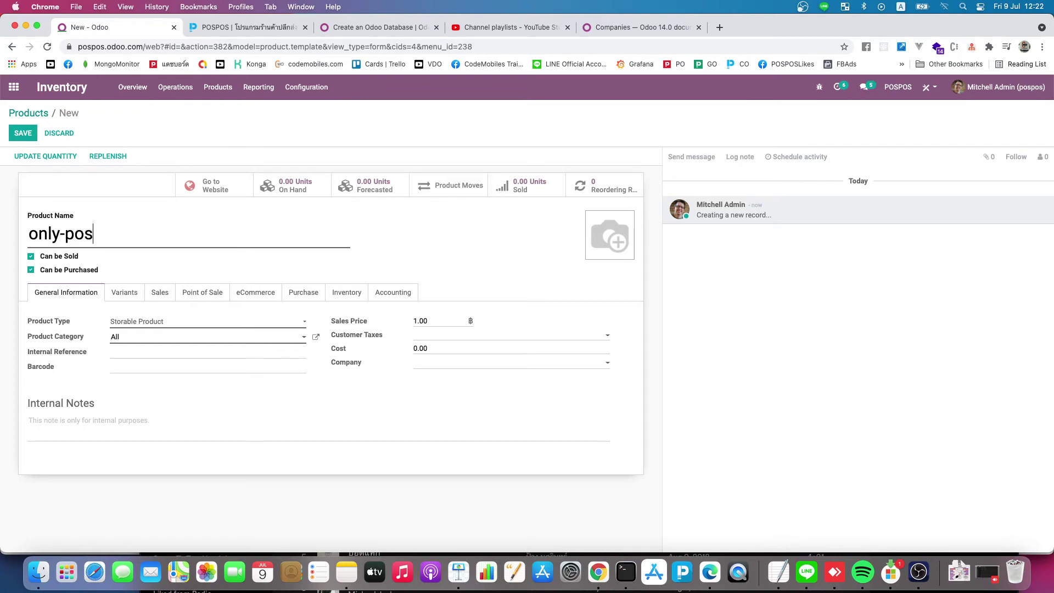
text(pos-product)
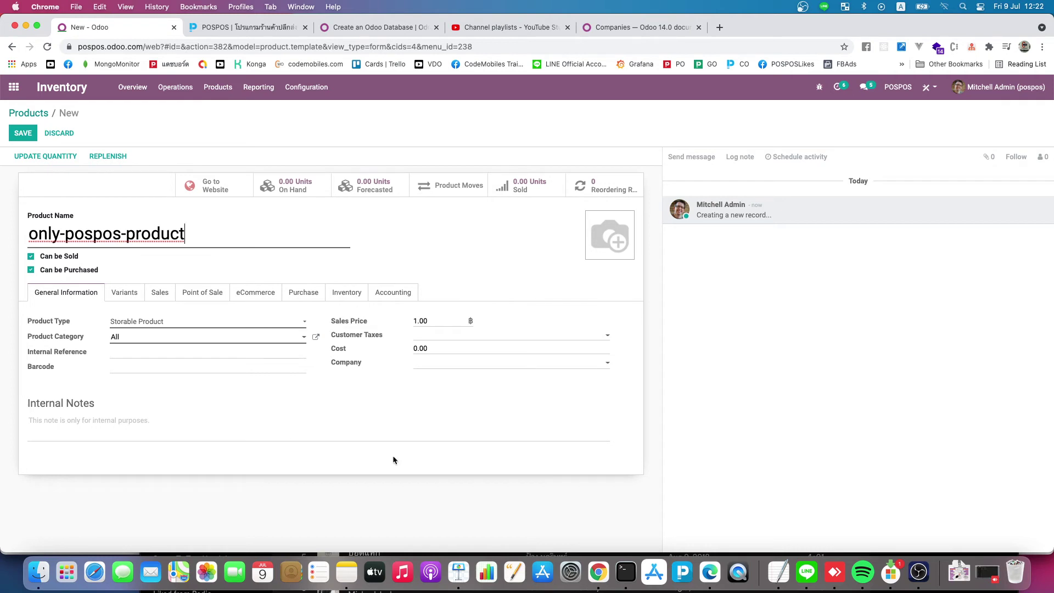
- Assign only-pospos-product to the POSPOS company and save the product
click(462, 368)
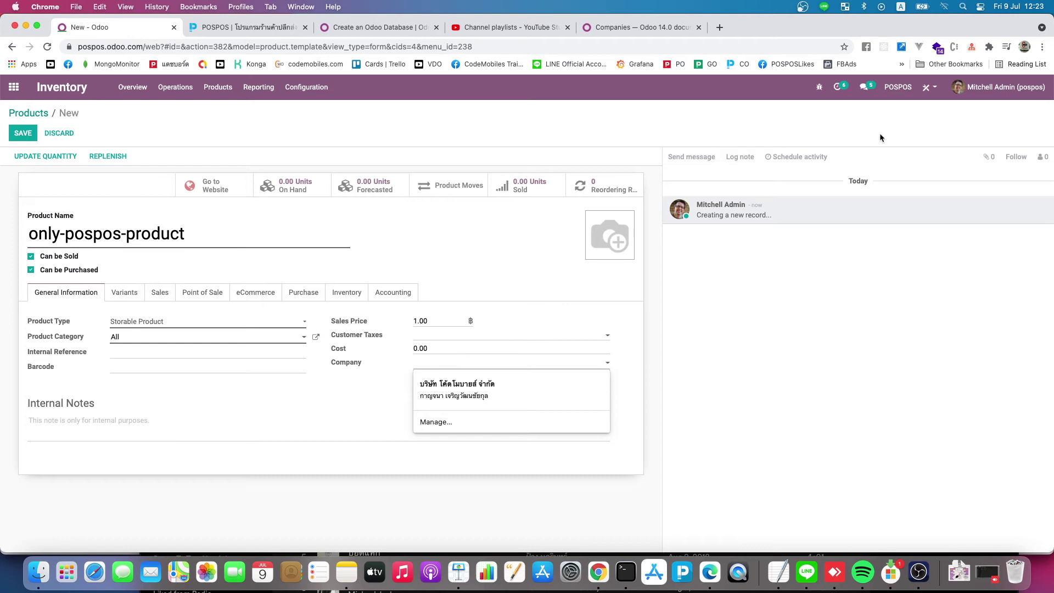
click(907, 92)
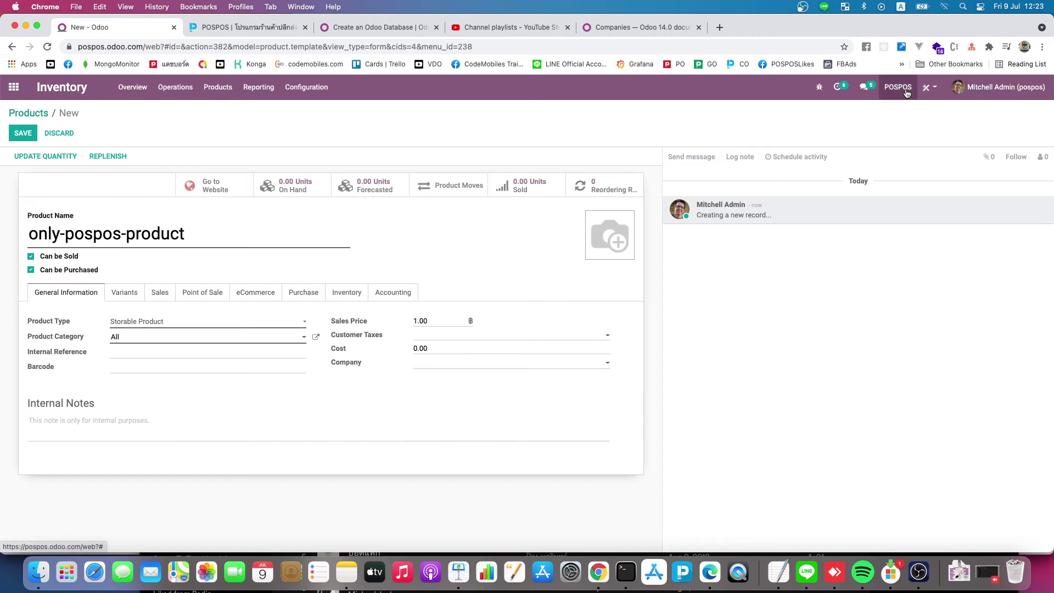
click(510, 365)
text(pos)
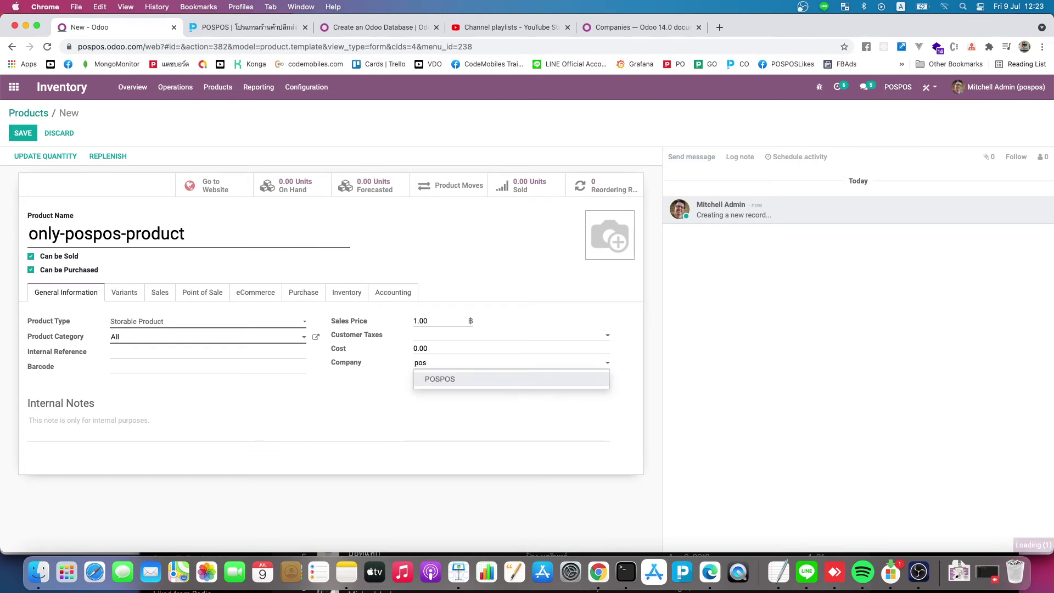
click(451, 382)
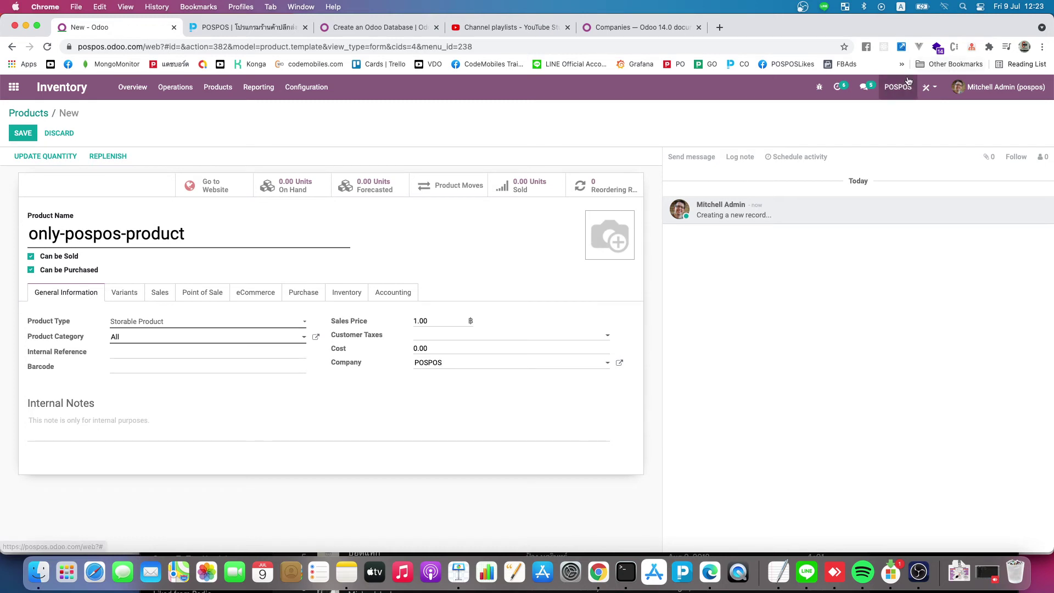
click(505, 420)
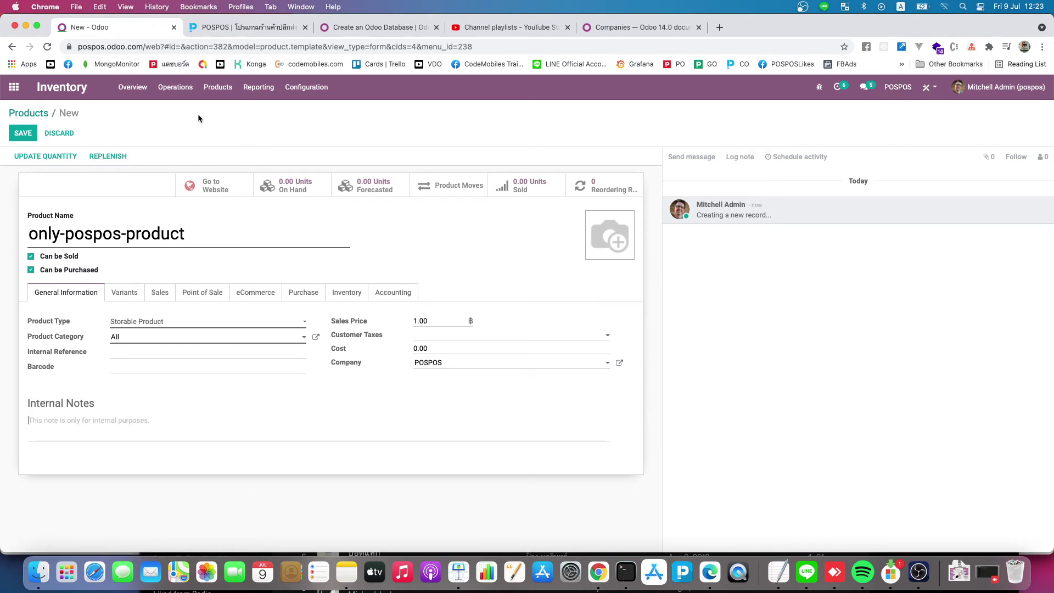
click(23, 133)
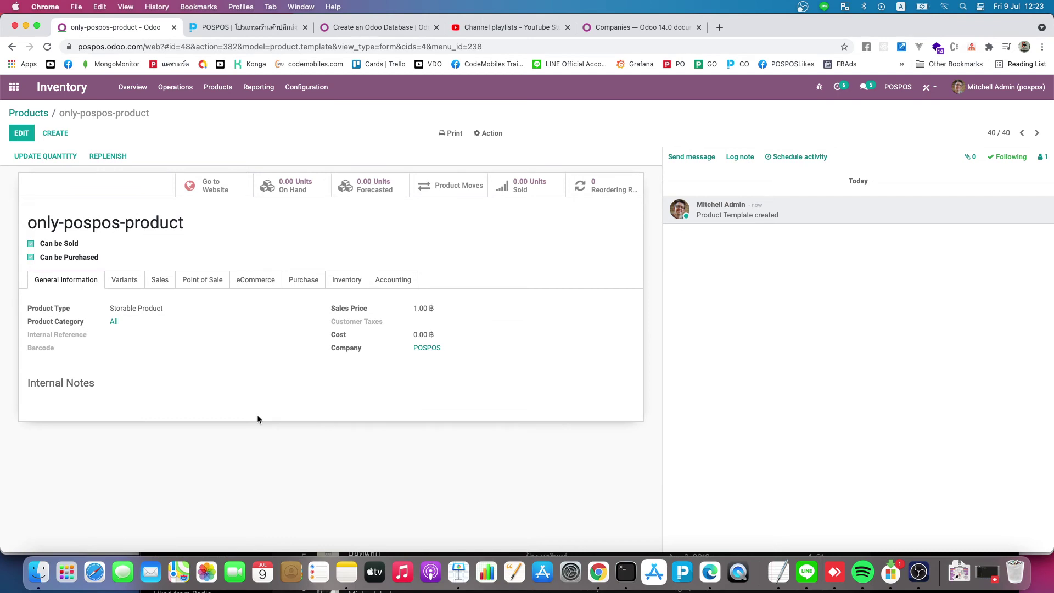
- Return to the product list and check it under My Company (Chicago), followed by POSPOS again
click(29, 112)
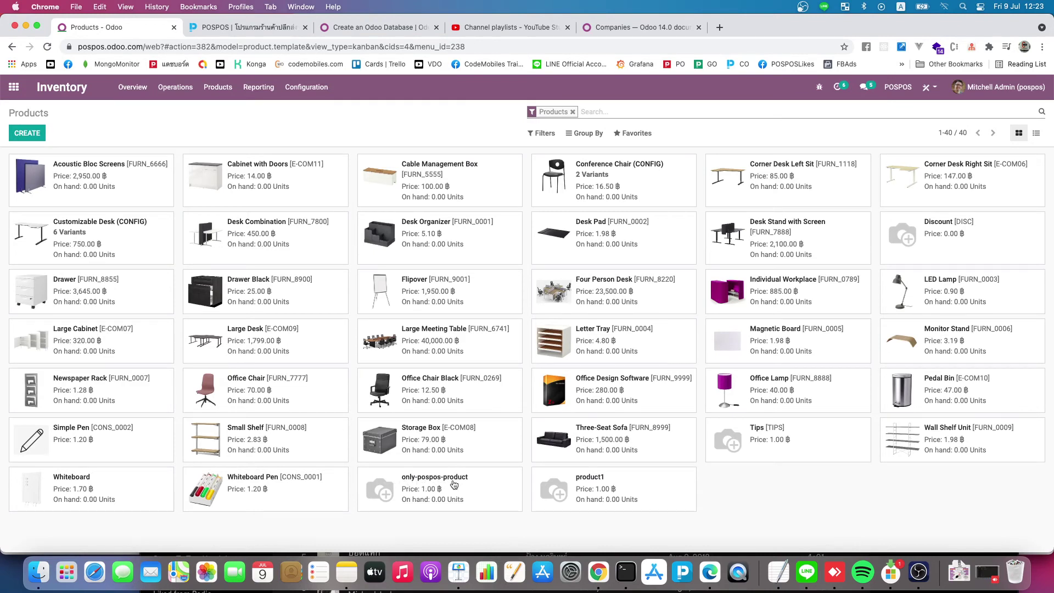
click(898, 87)
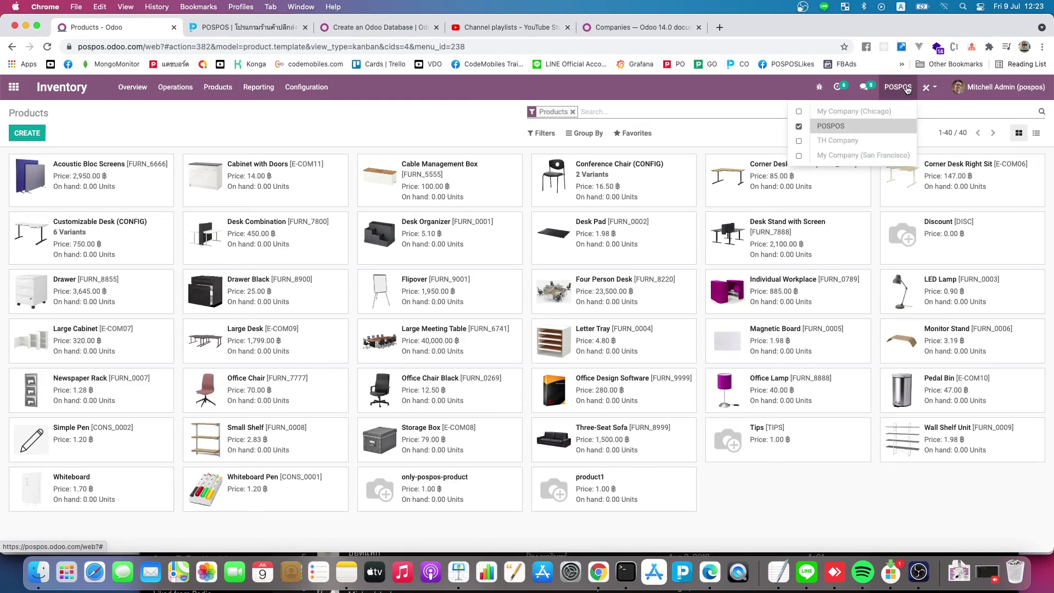
click(857, 114)
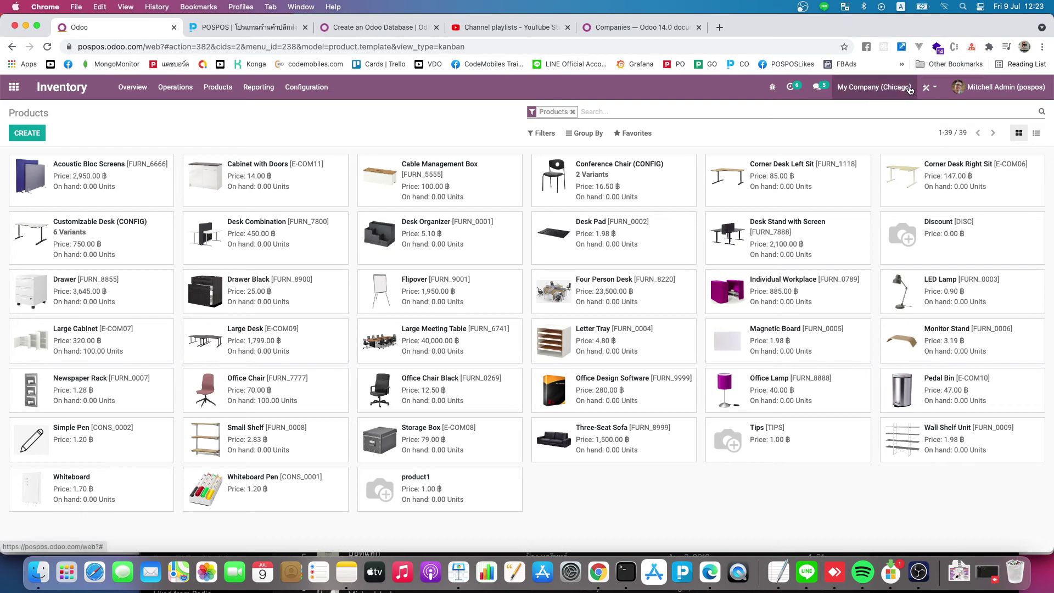
click(875, 87)
click(874, 128)
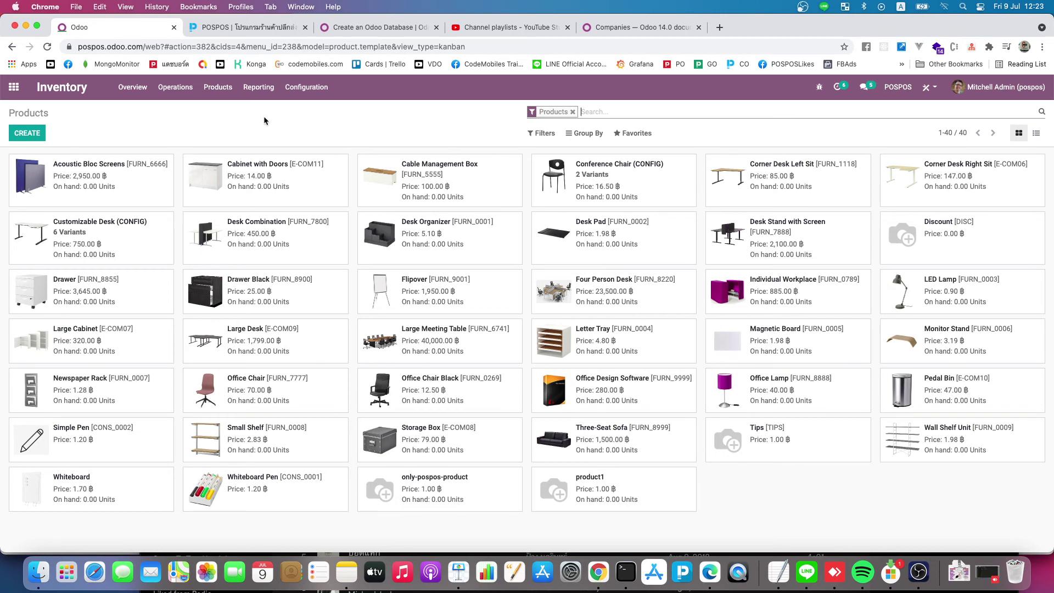
- Create a product named share-product without assigning a company, and save it
click(218, 87)
click(222, 111)
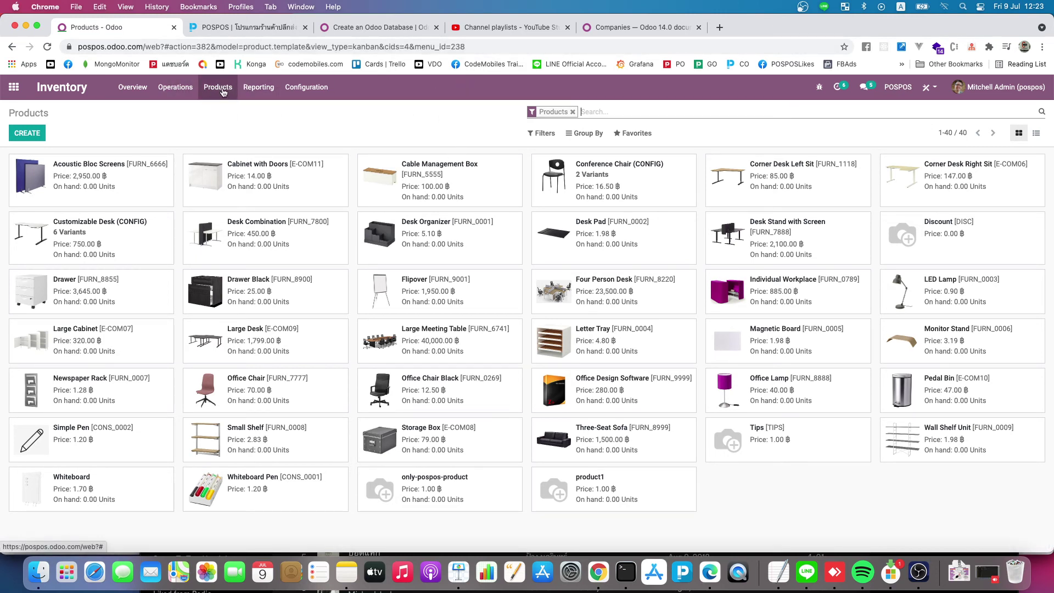
click(26, 133)
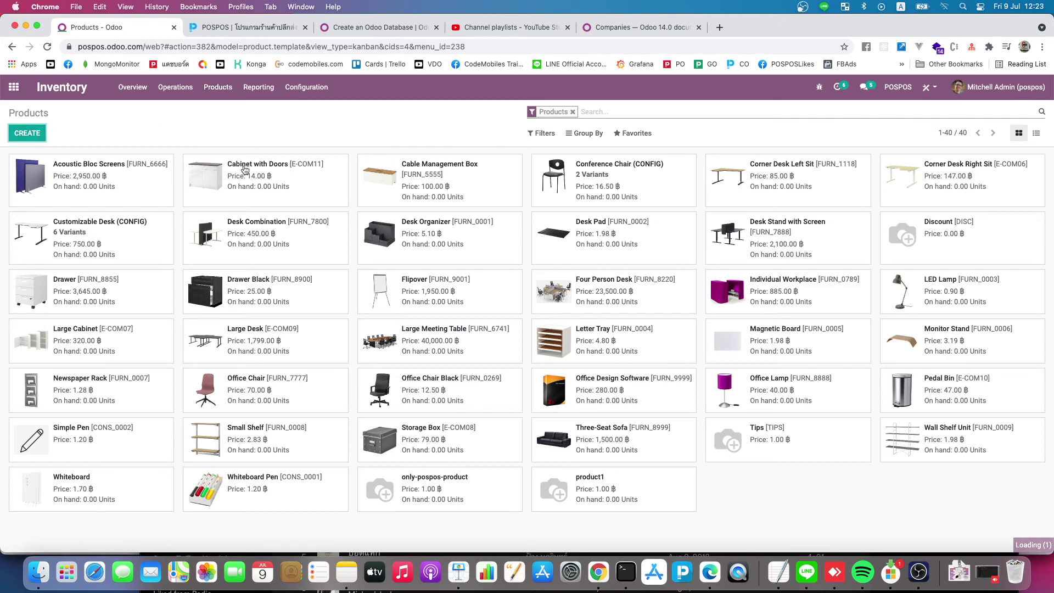
text(shar)
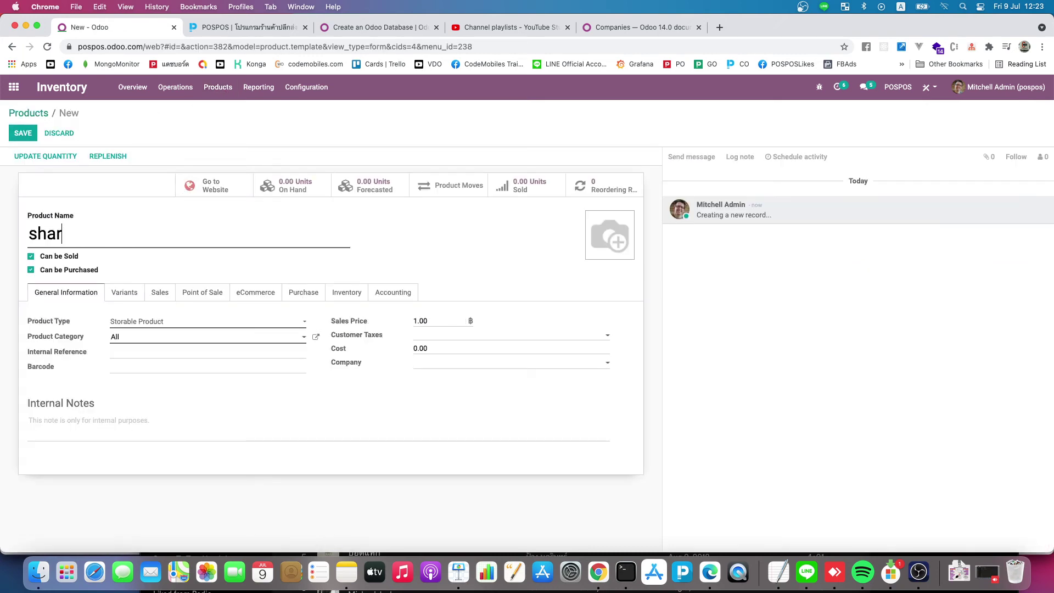
text(e-products)
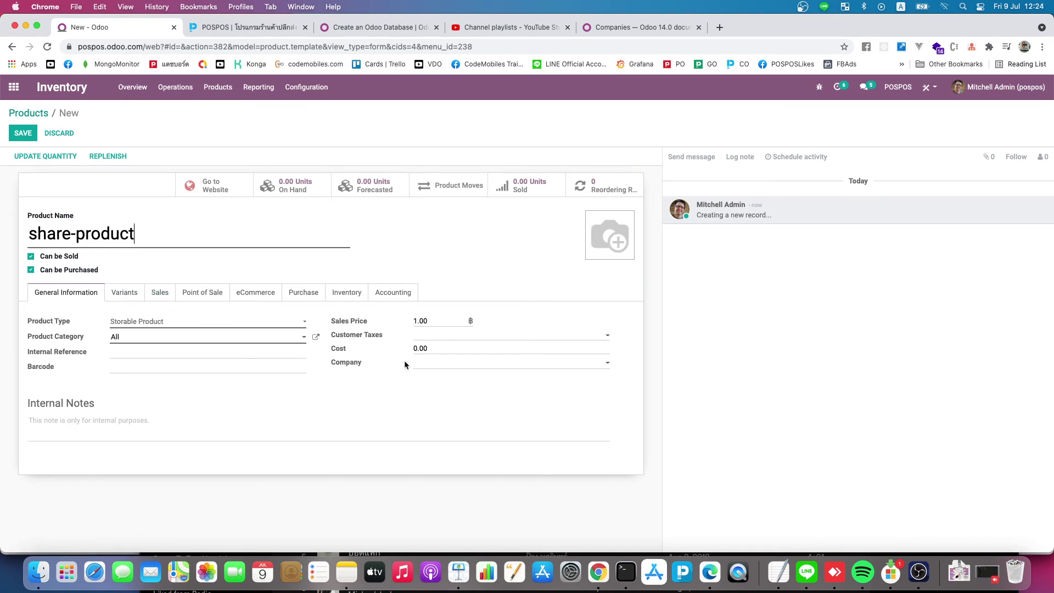
click(22, 133)
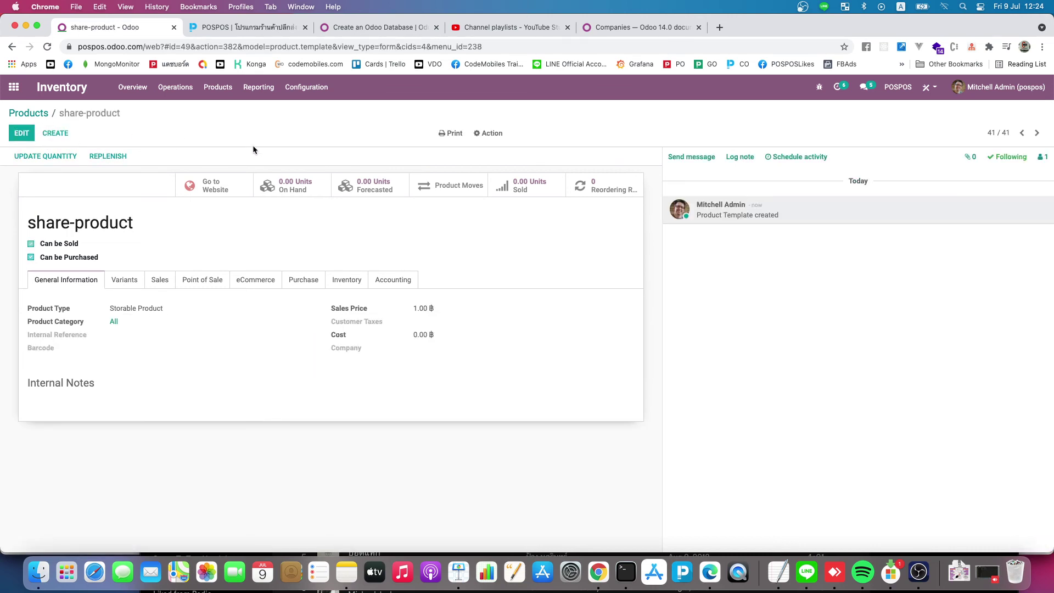
- Return to the product list and switch the active company to My Company (Chicago) to check for share-product
click(29, 114)
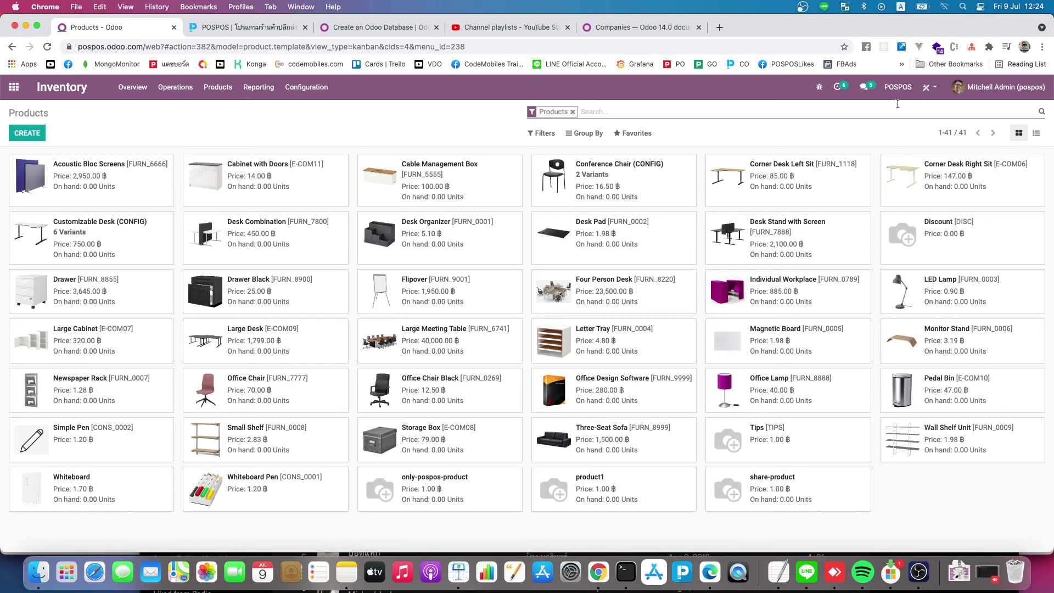
click(898, 87)
click(883, 112)
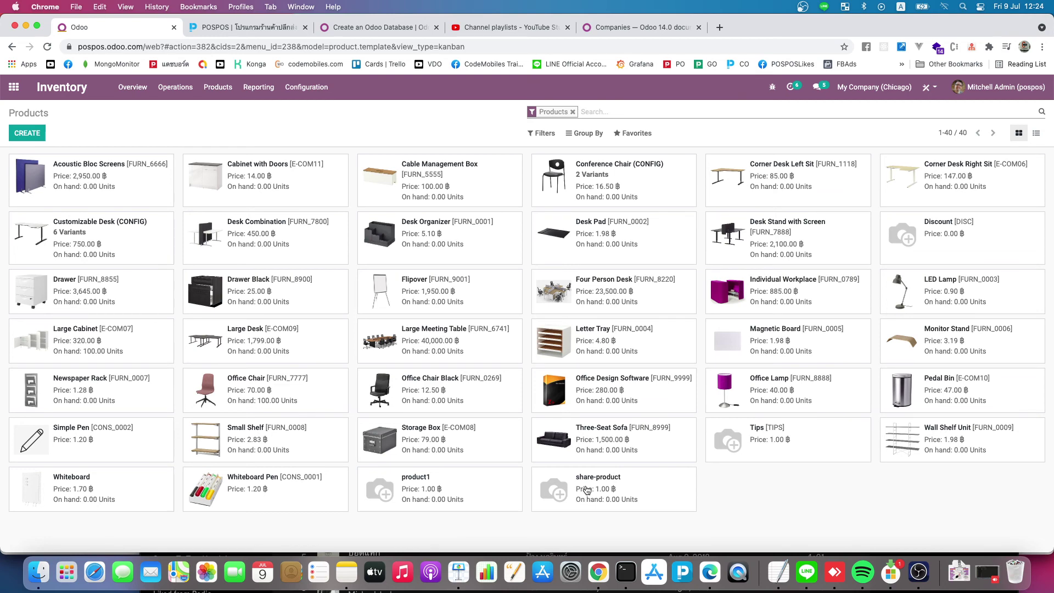
- Open the POSPOS company record from the companies list in Settings
click(13, 87)
click(327, 309)
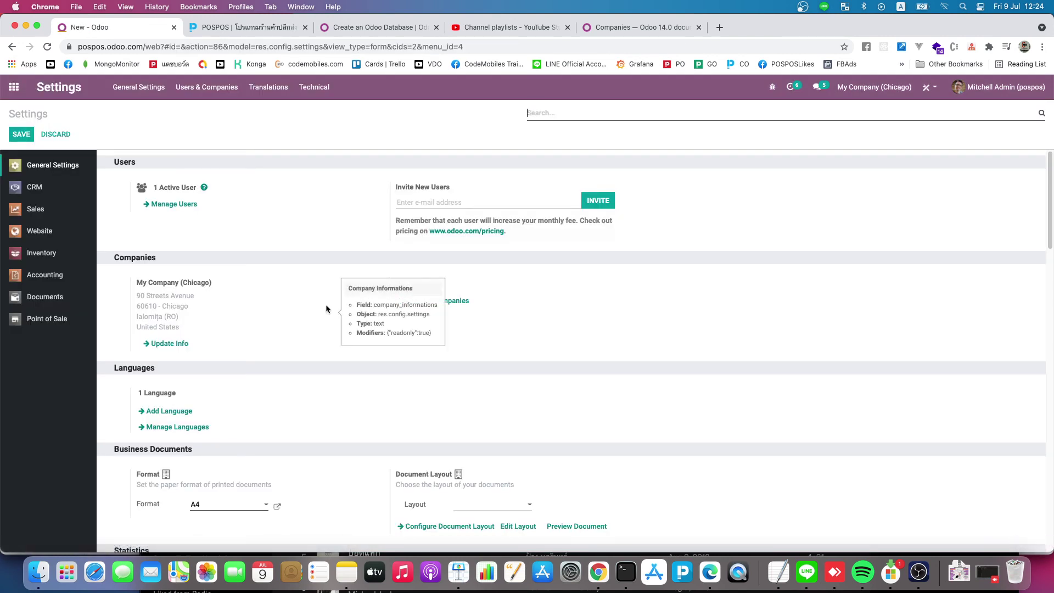
click(206, 87)
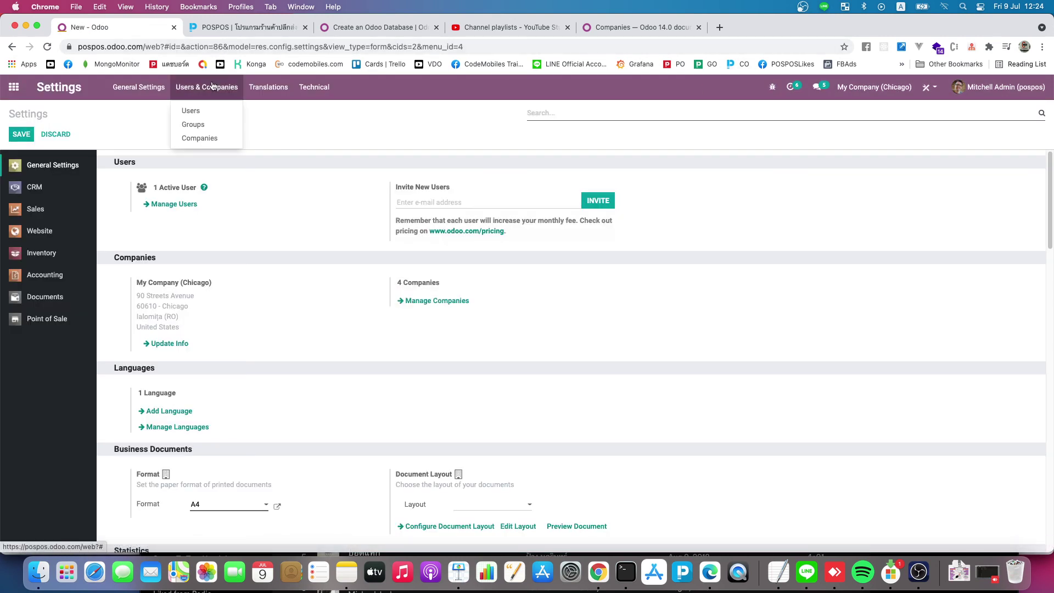
click(201, 138)
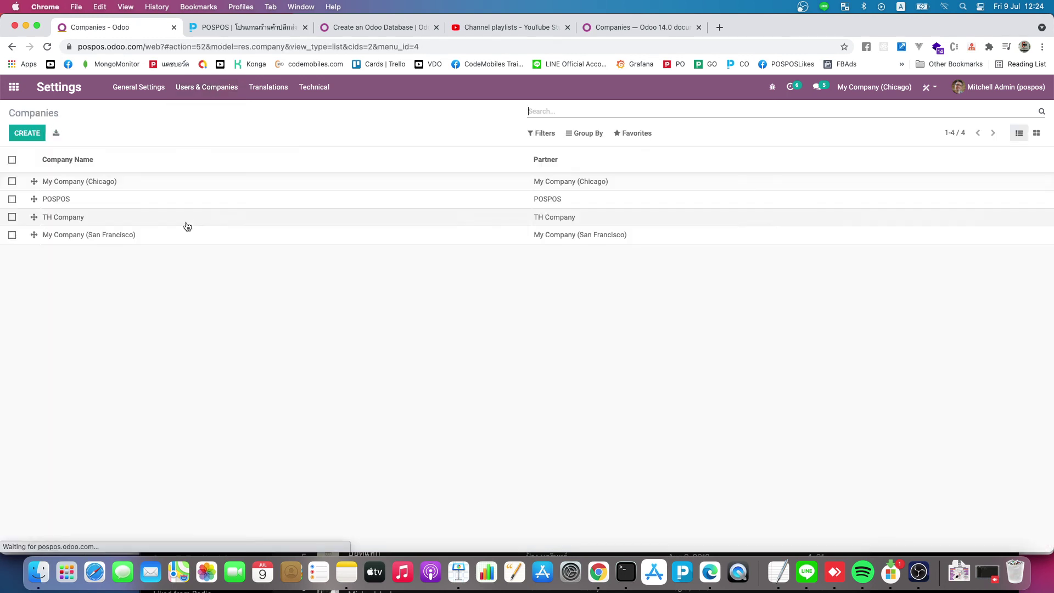
click(56, 199)
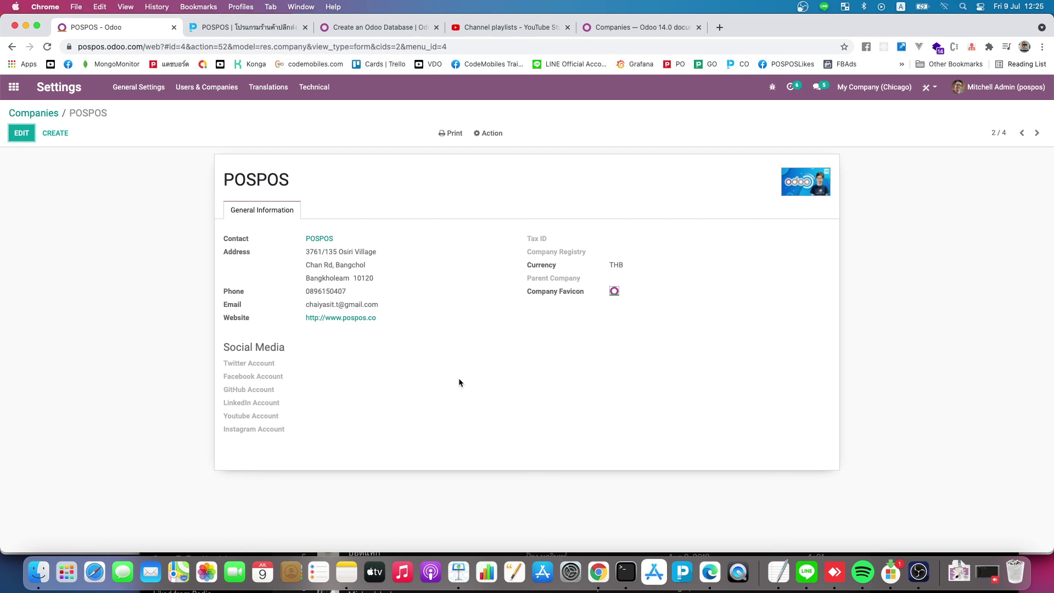
click(488, 134)
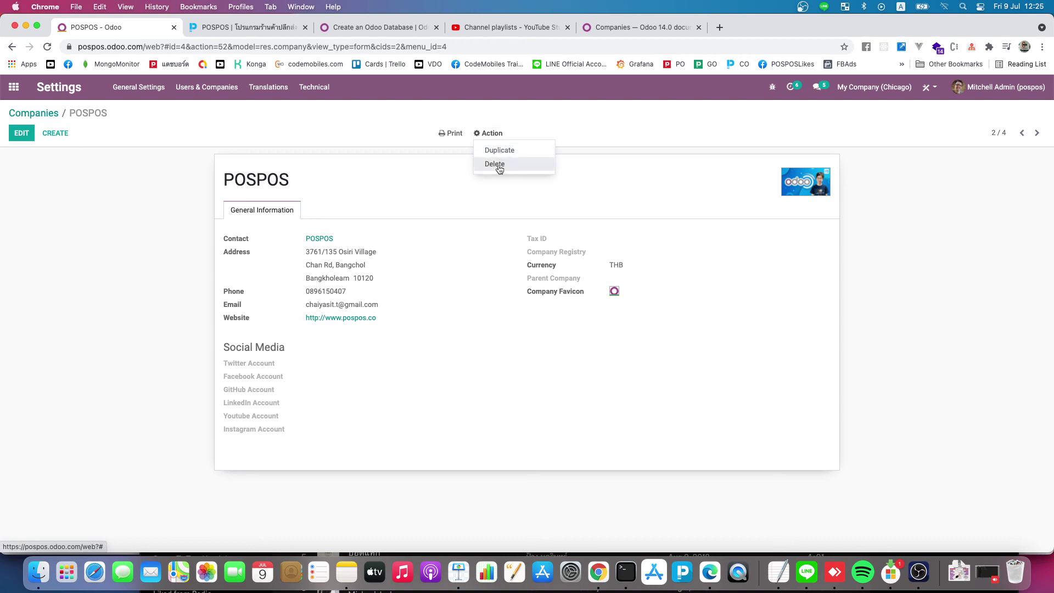
click(345, 239)
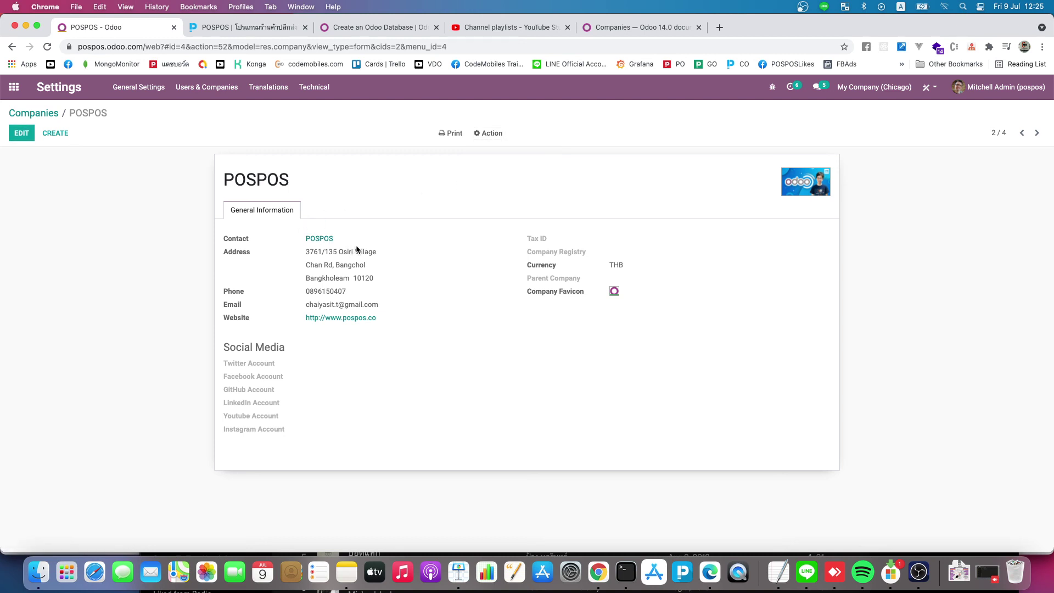
click(207, 88)
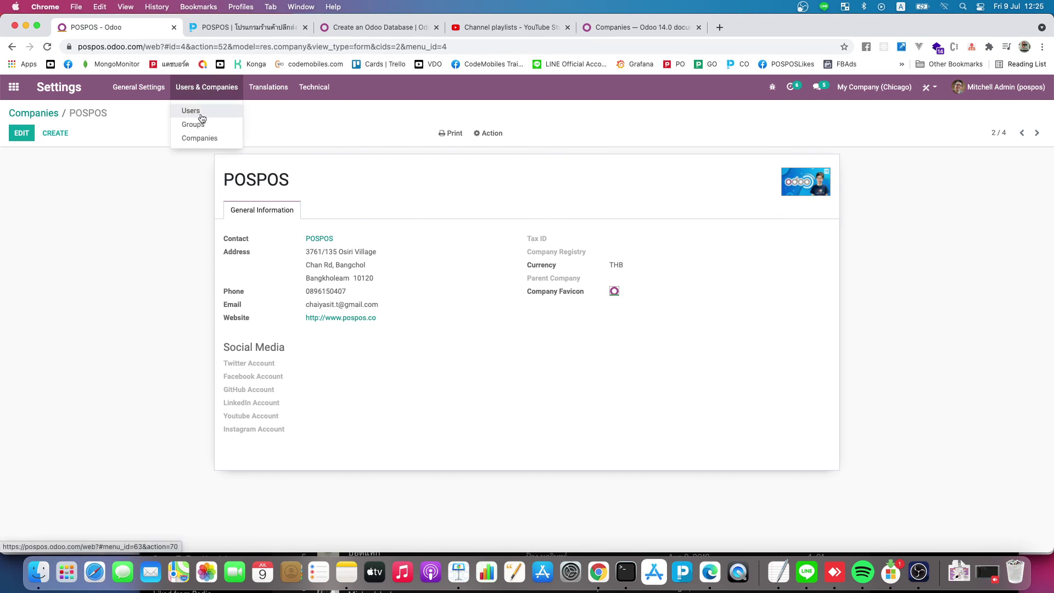
click(506, 294)
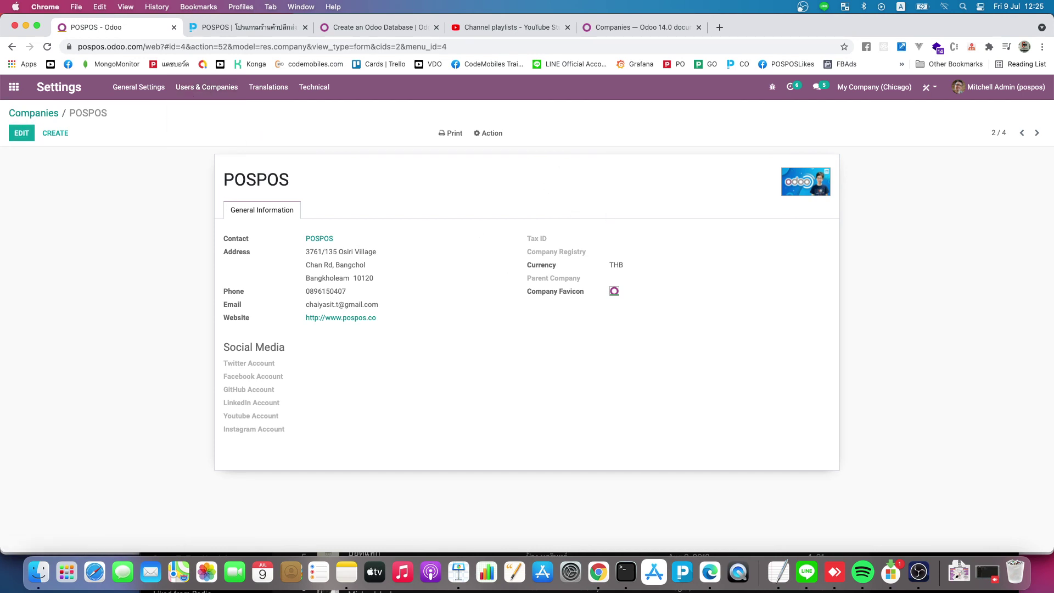